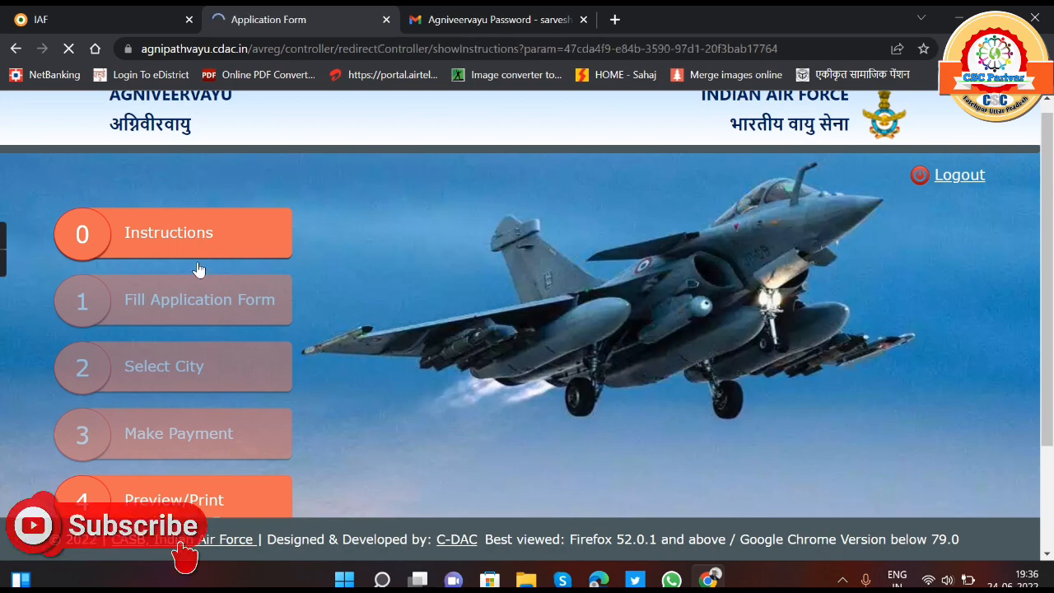
- Go through the online application instructions, confirm they have been read and understood, and continue to the registration steps
scroll(167, 381, "down", 1)
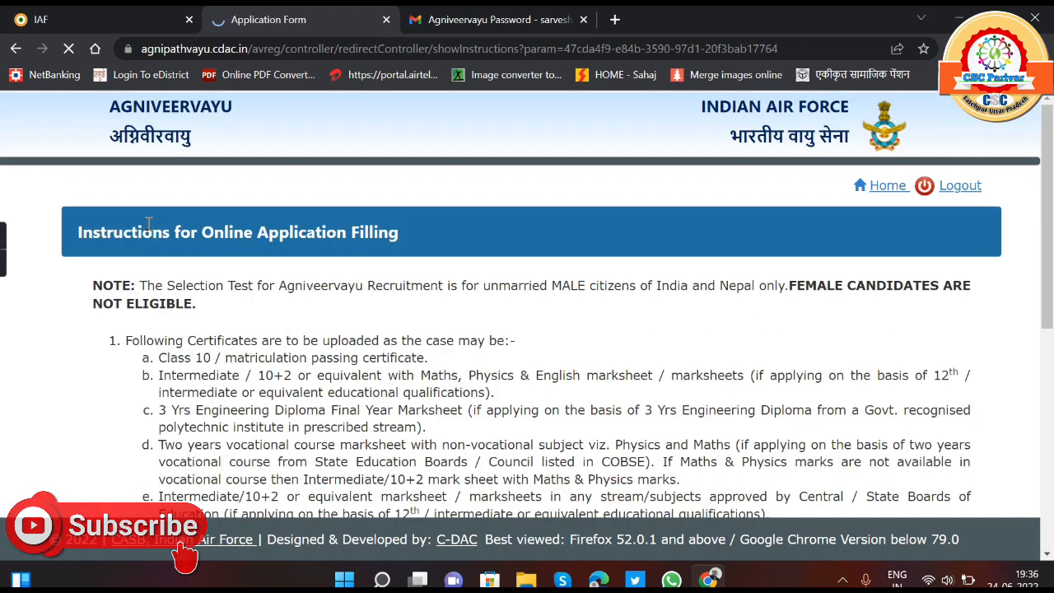
scroll(316, 232, "down", 6)
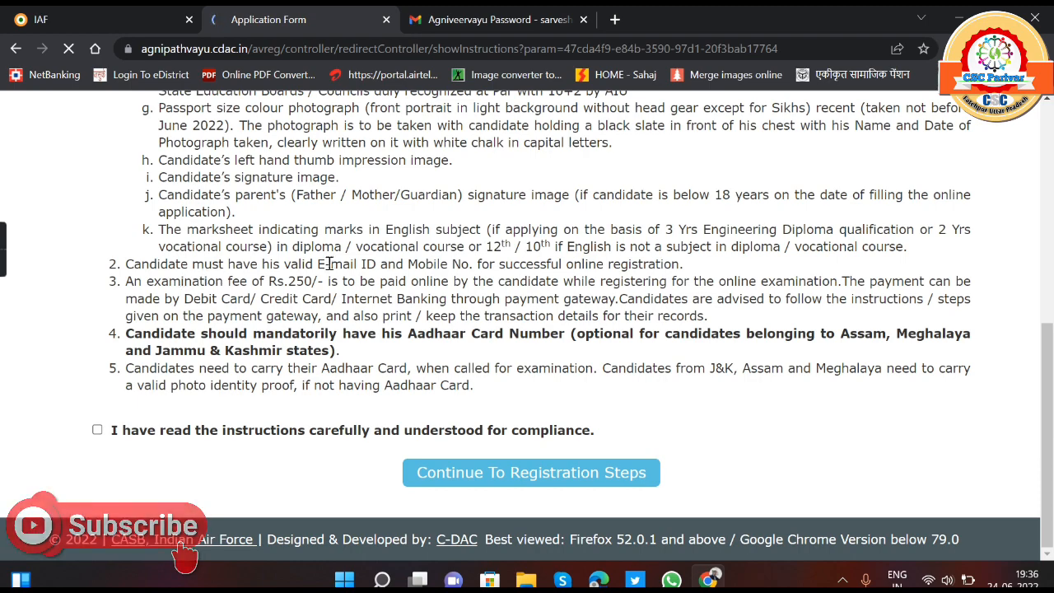
scroll(420, 339, "up", 3)
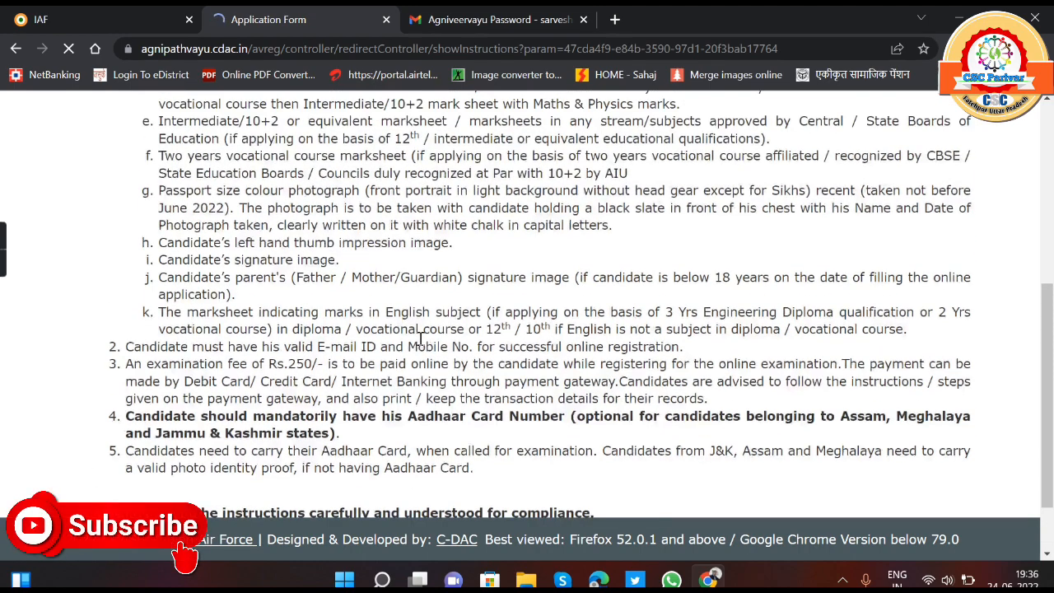
scroll(342, 285, "down", 2)
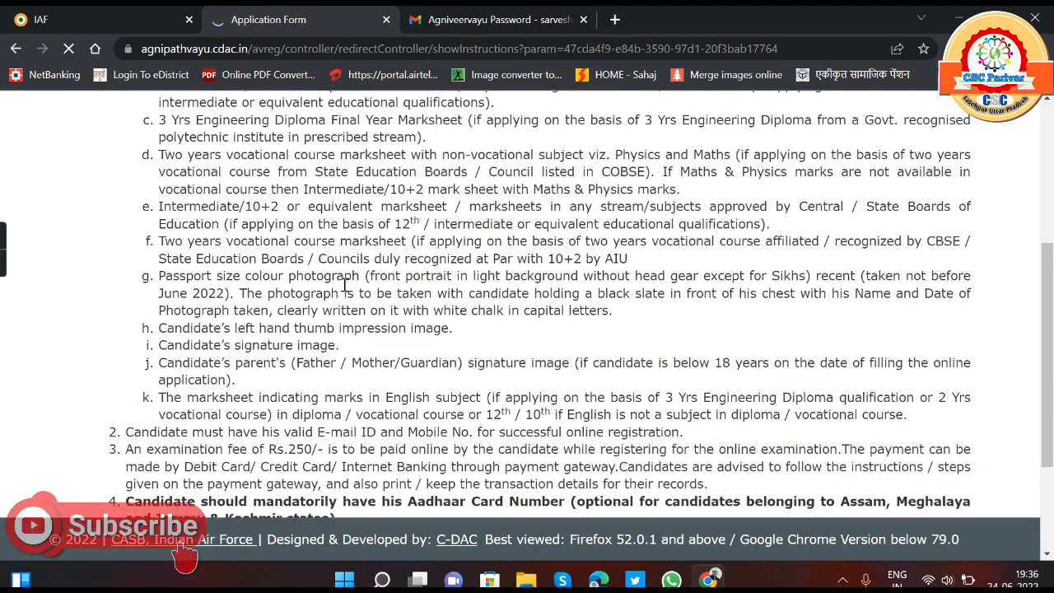
scroll(342, 286, "down", 2)
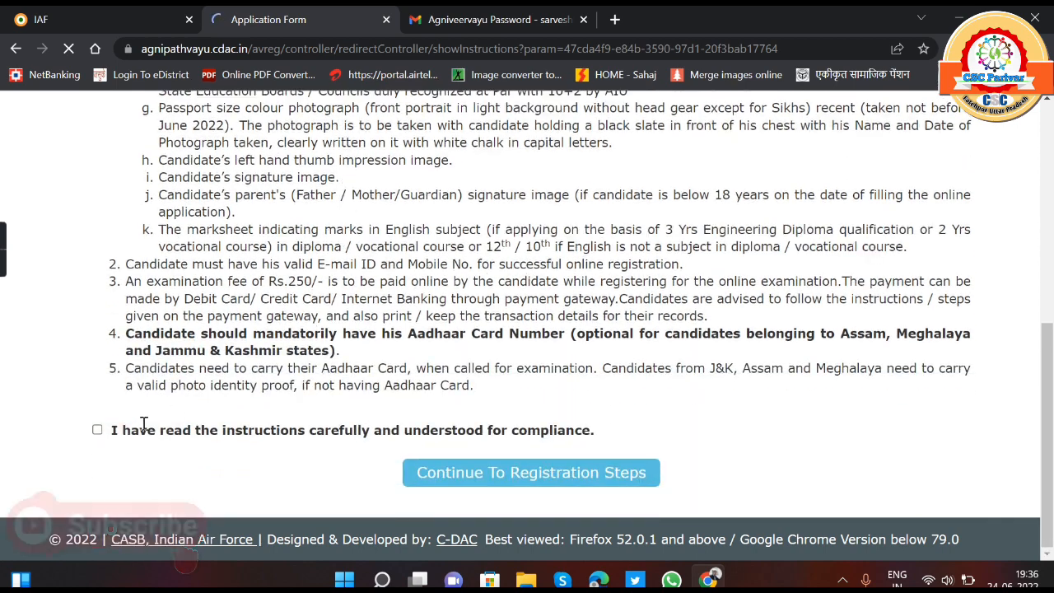
left_click(98, 431)
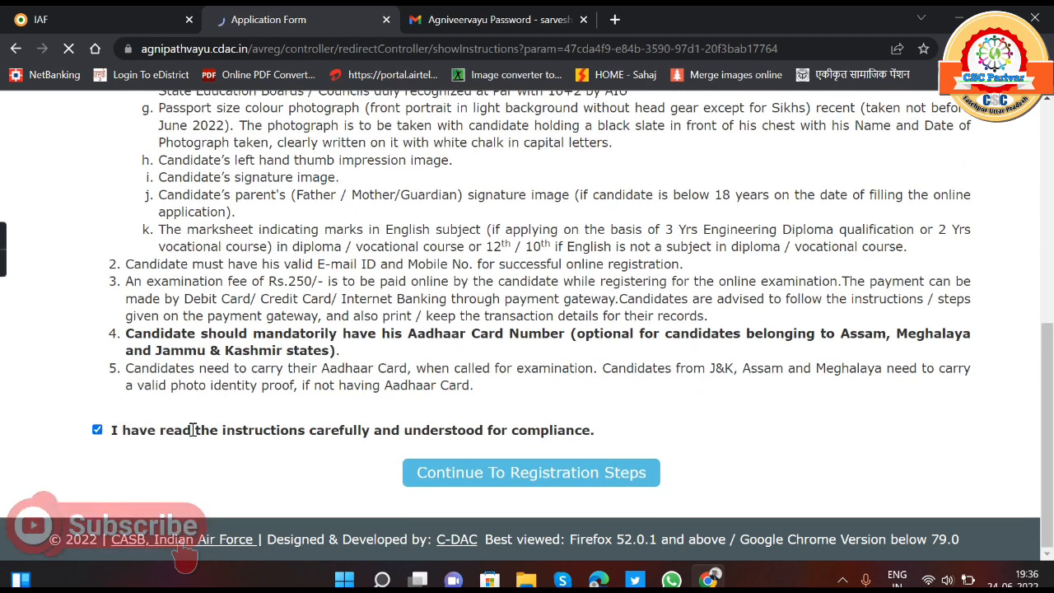
left_click(489, 469)
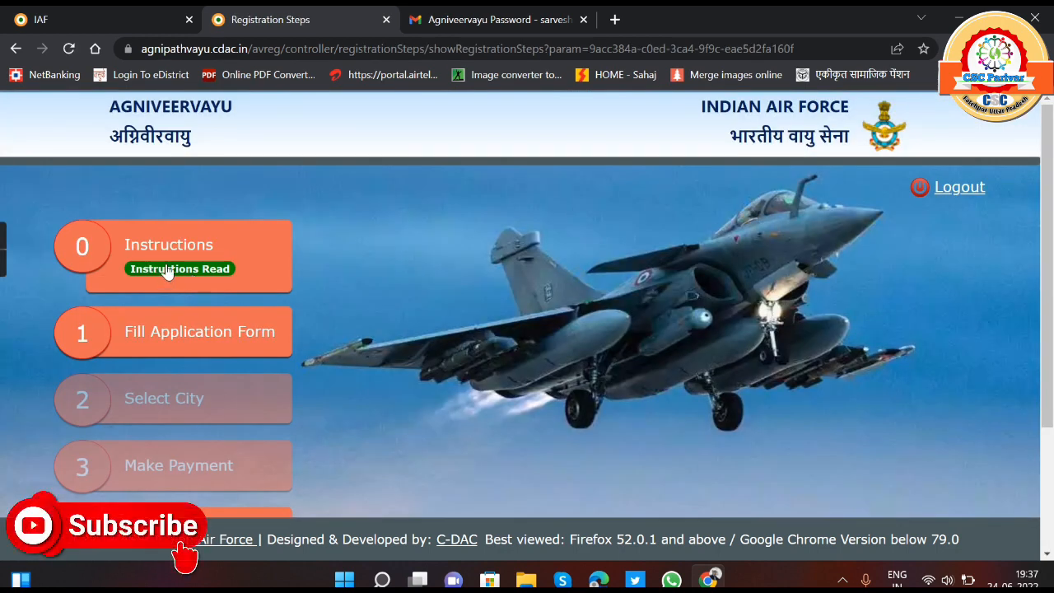
- Start filling the application form and accept the compliance disclaimer
left_click(208, 336)
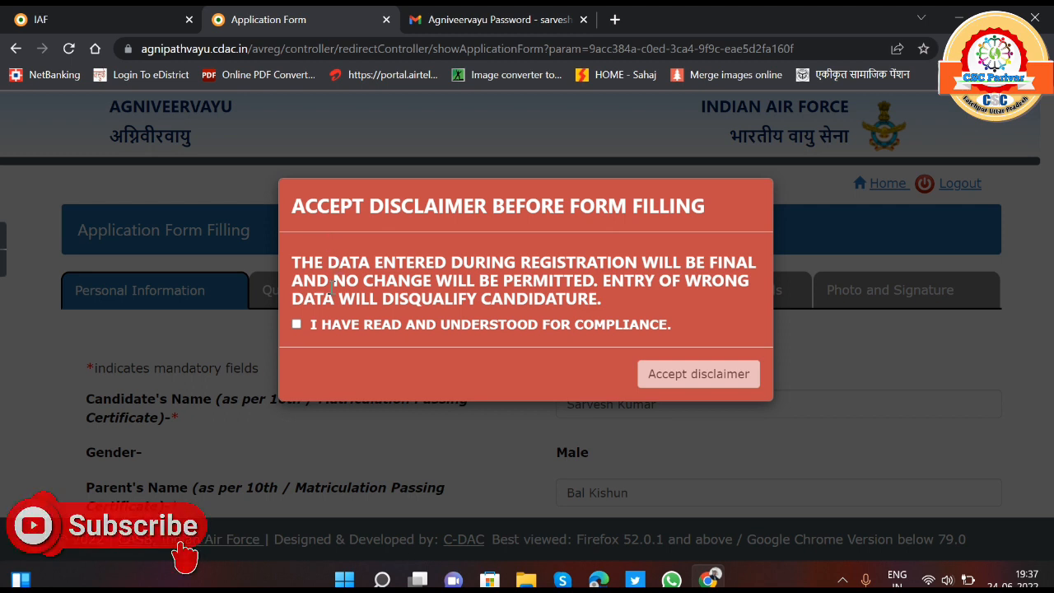
left_click(297, 325)
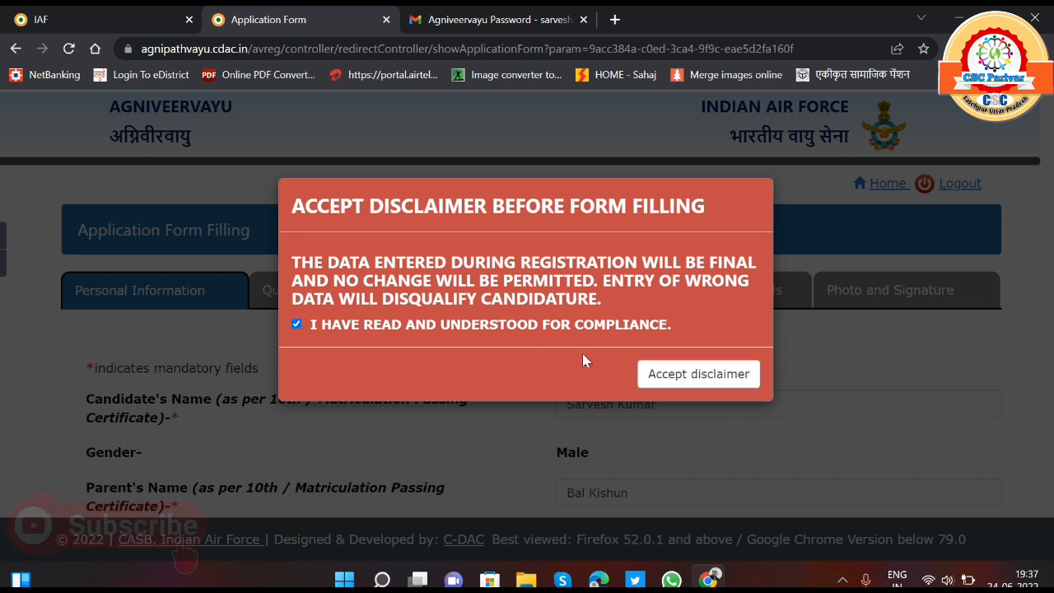
left_click(673, 377)
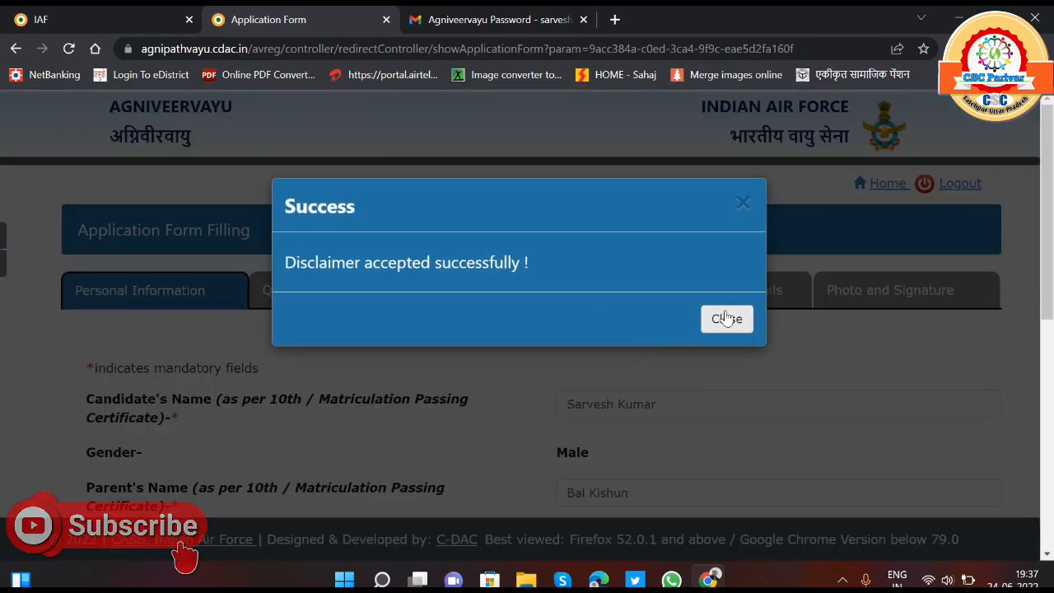
left_click(725, 320)
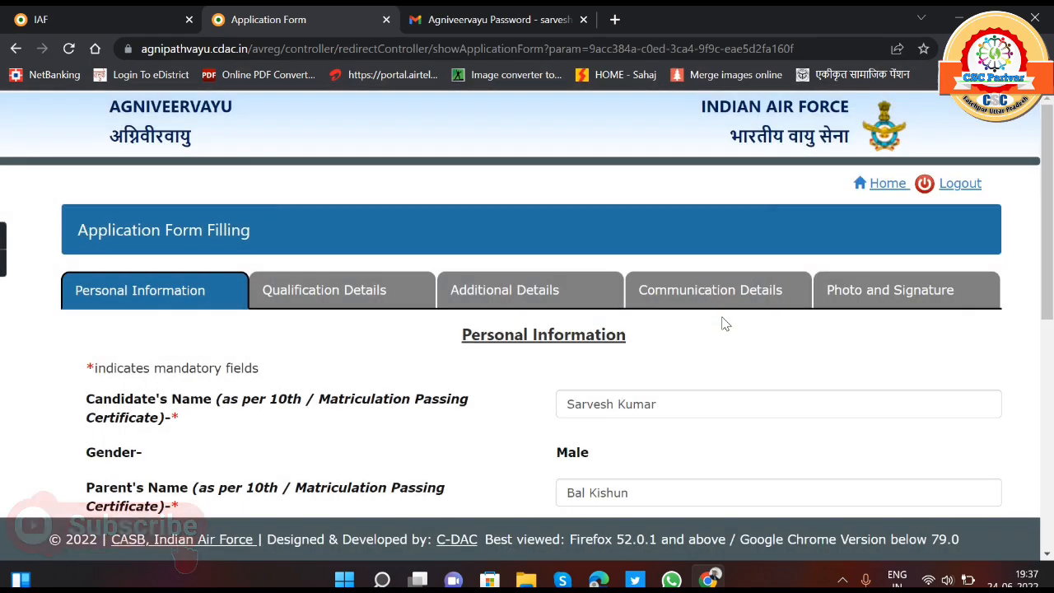
- Declare the candidate as a Civilian in the personal information section
scroll(567, 360, "down", 4)
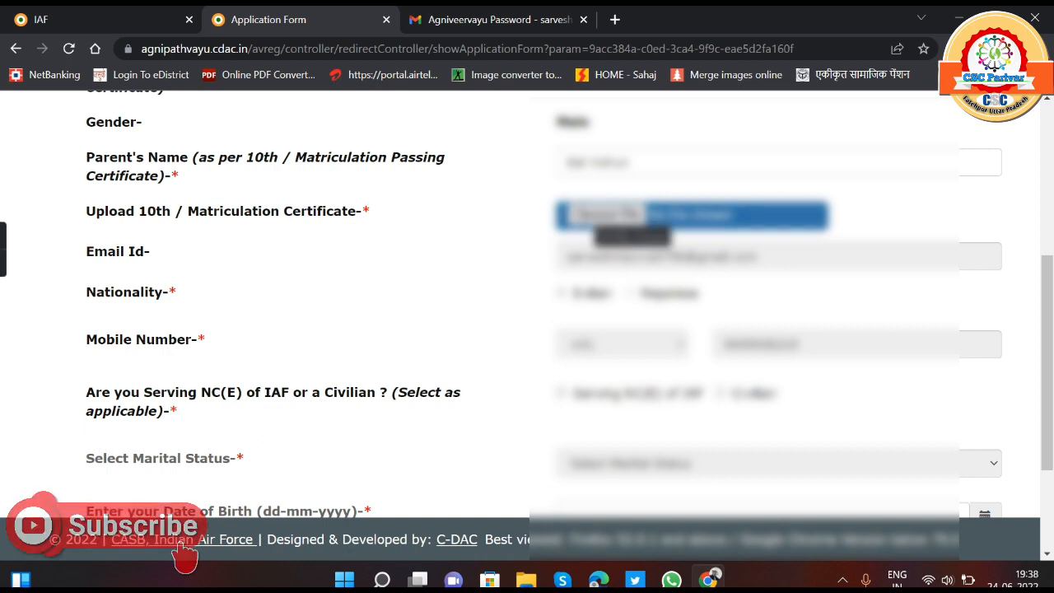
scroll(597, 218, "down", 2)
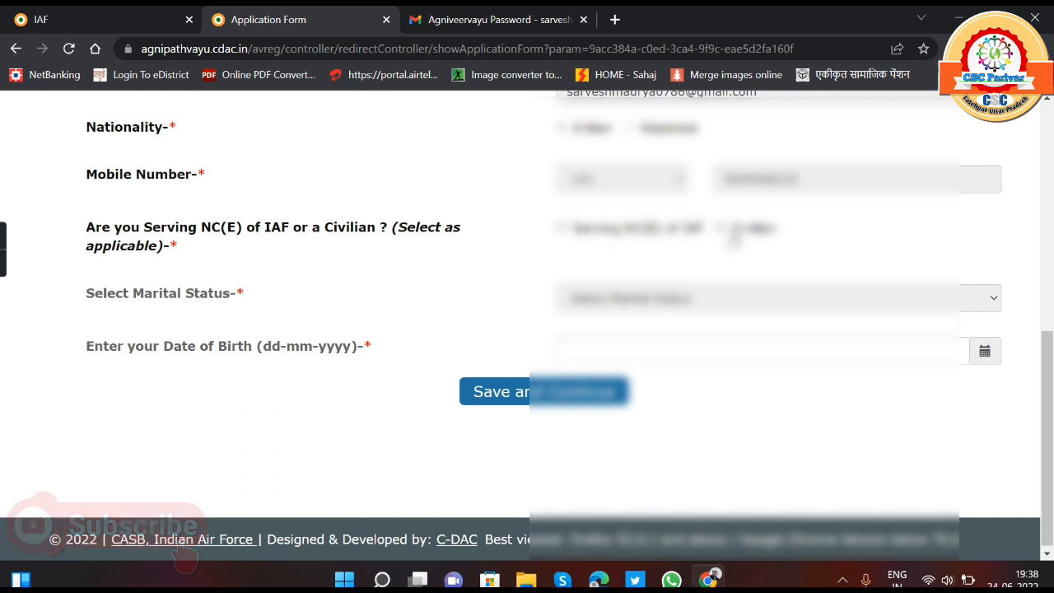
left_click(723, 230)
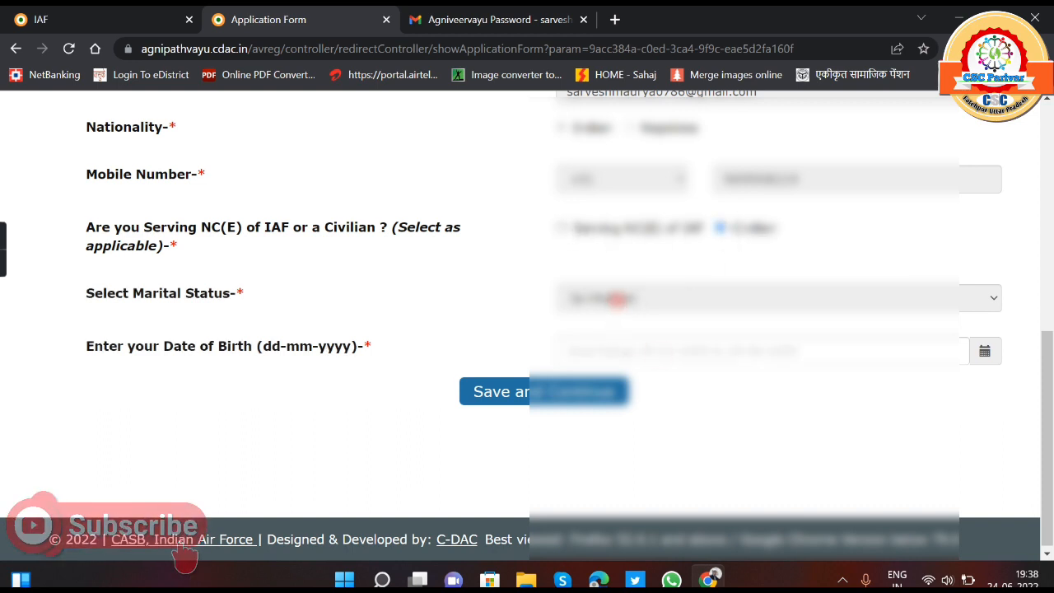
- Enter the candidate's date of birth from the calendar and save the personal information
left_click(662, 352)
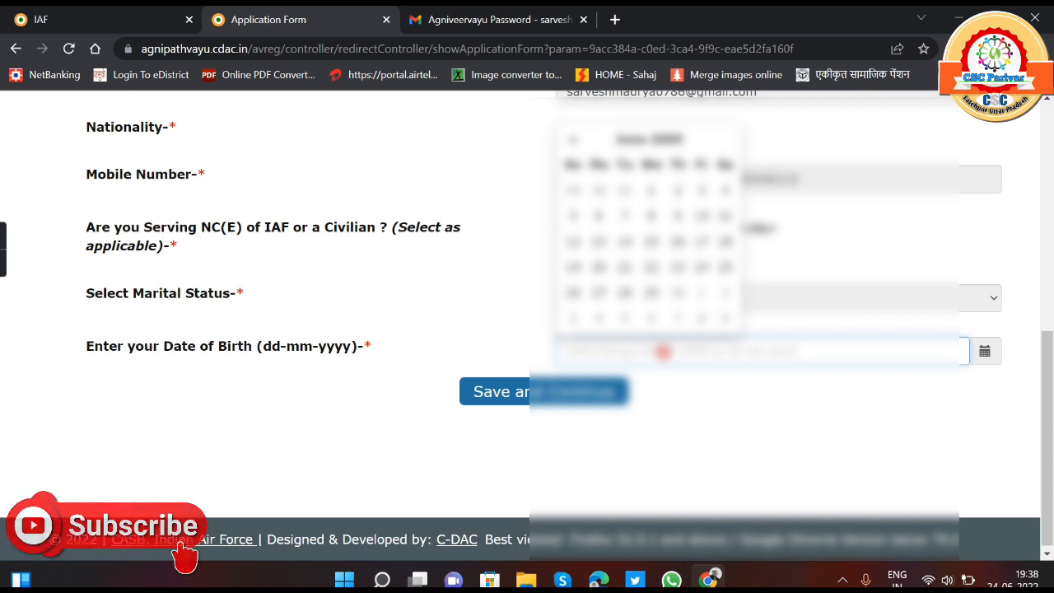
left_click(678, 143)
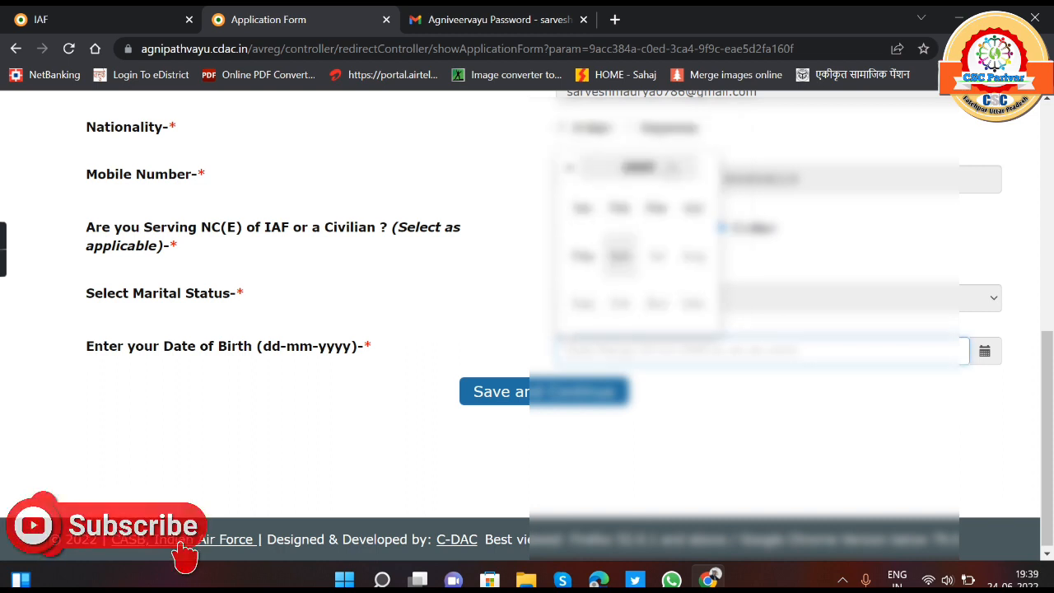
left_click(662, 168)
left_click(621, 211)
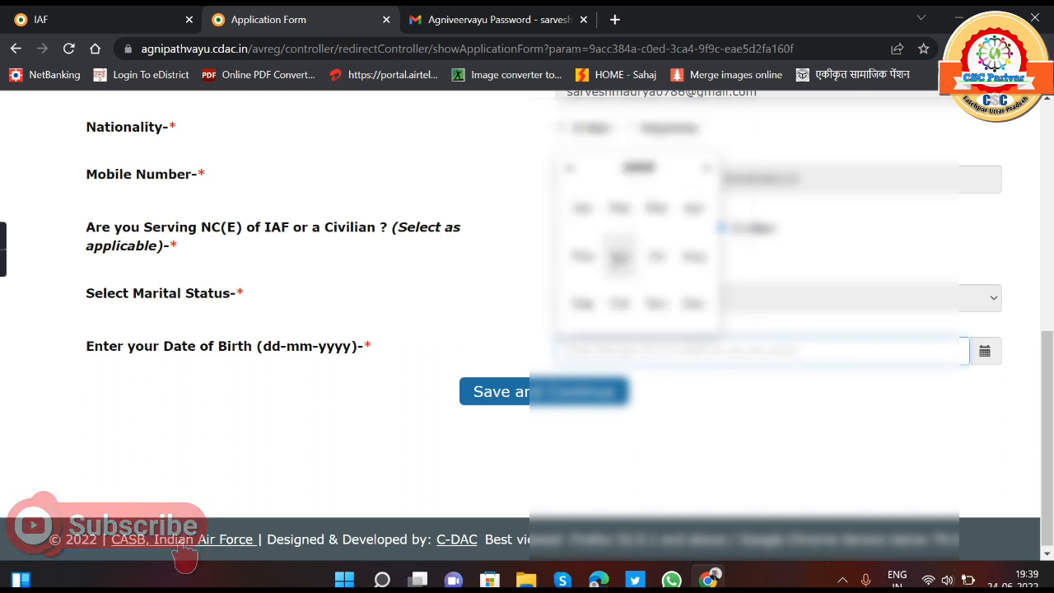
left_click(664, 214)
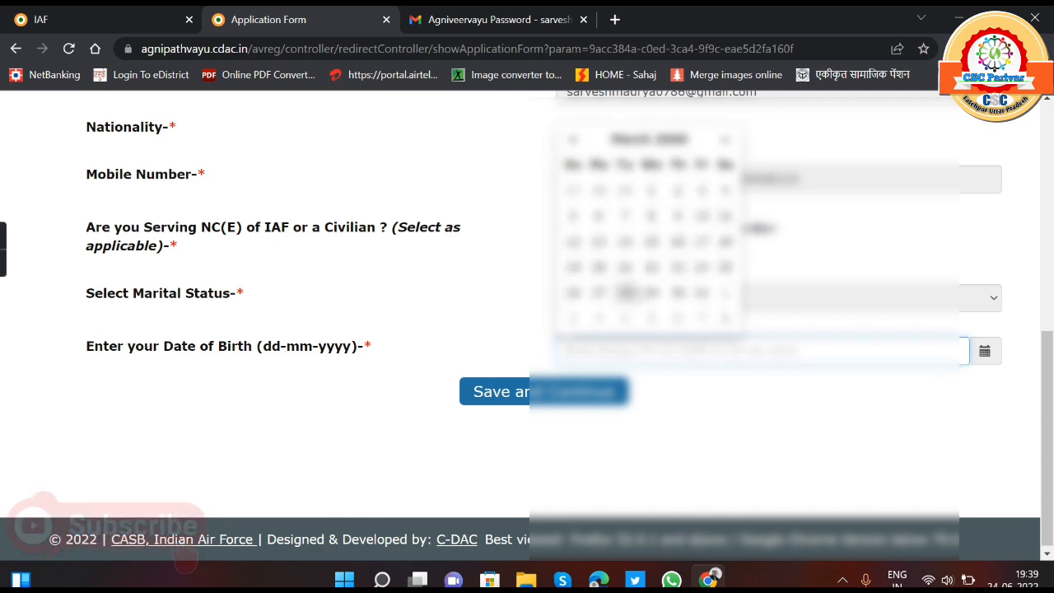
left_click(578, 251)
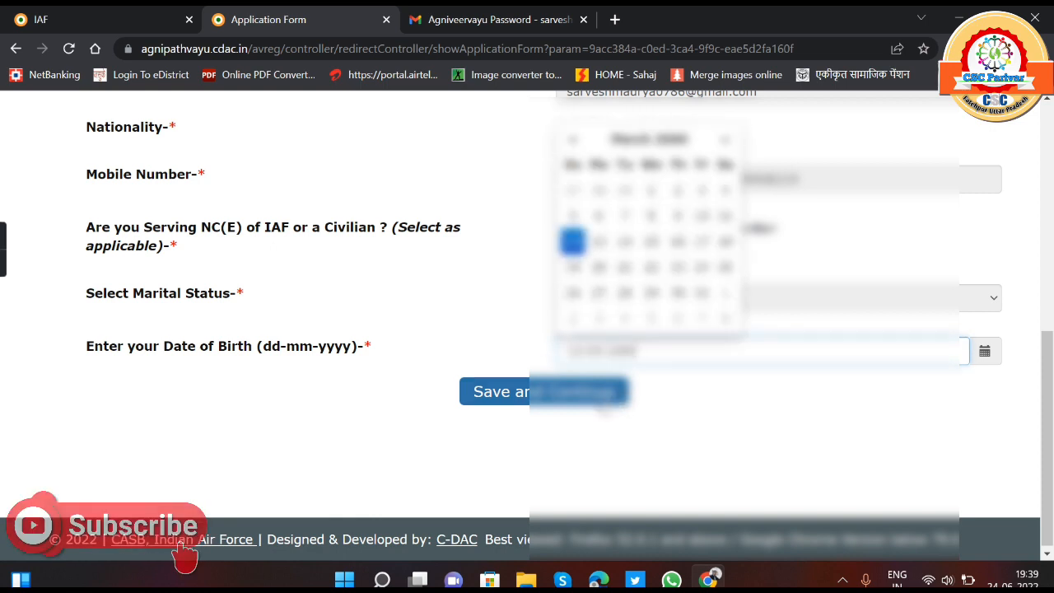
left_click(621, 431)
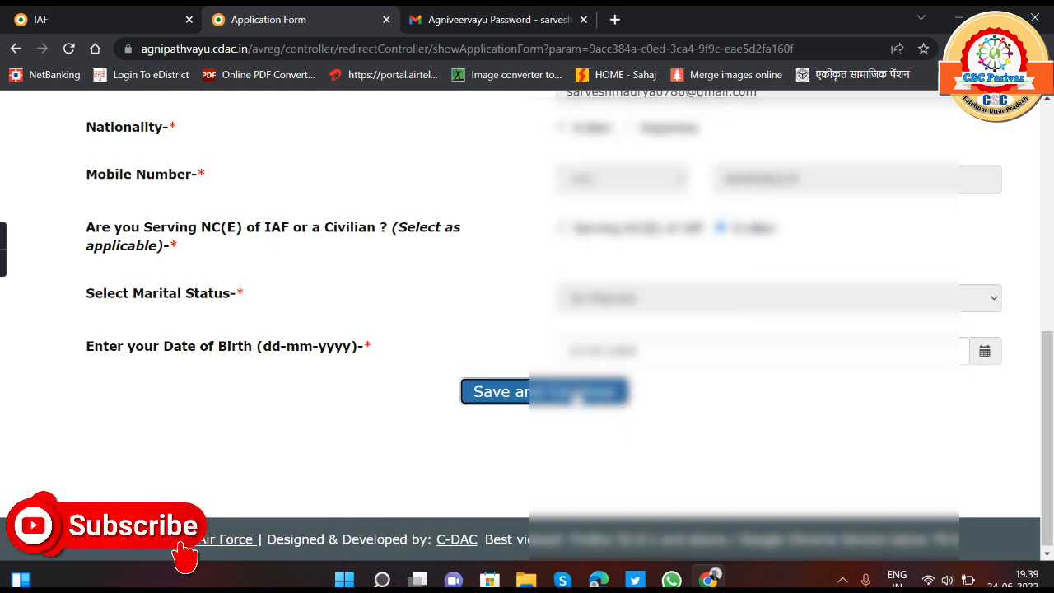
left_click(578, 394)
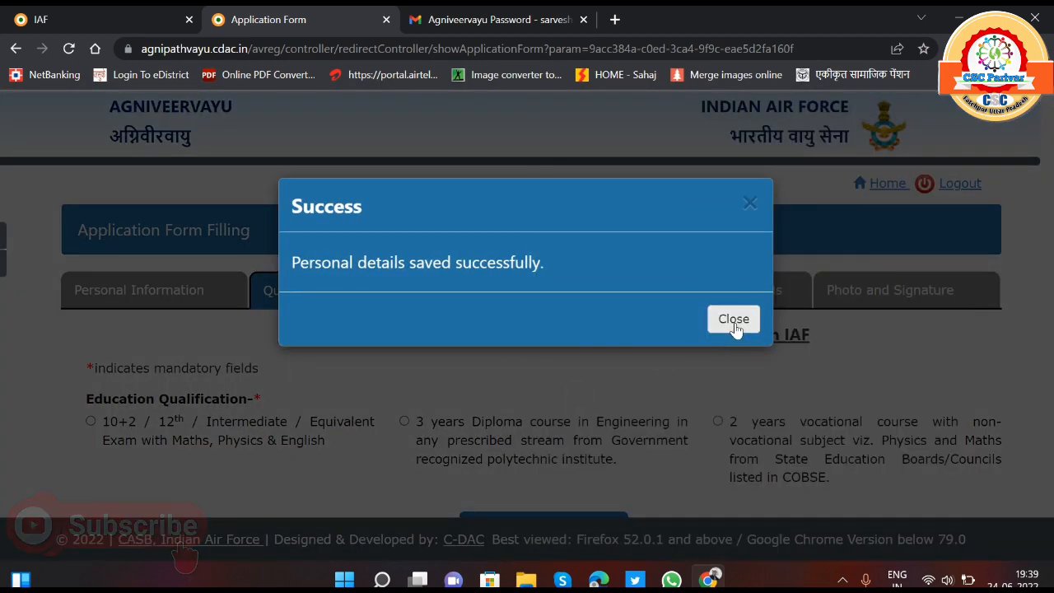
left_click(733, 323)
- Choose the 10+2 / 12th / Intermediate qualification and answer Yes to passing with minimum 50% aggregate and to passing Physics/Maths
scroll(267, 403, "down", 1)
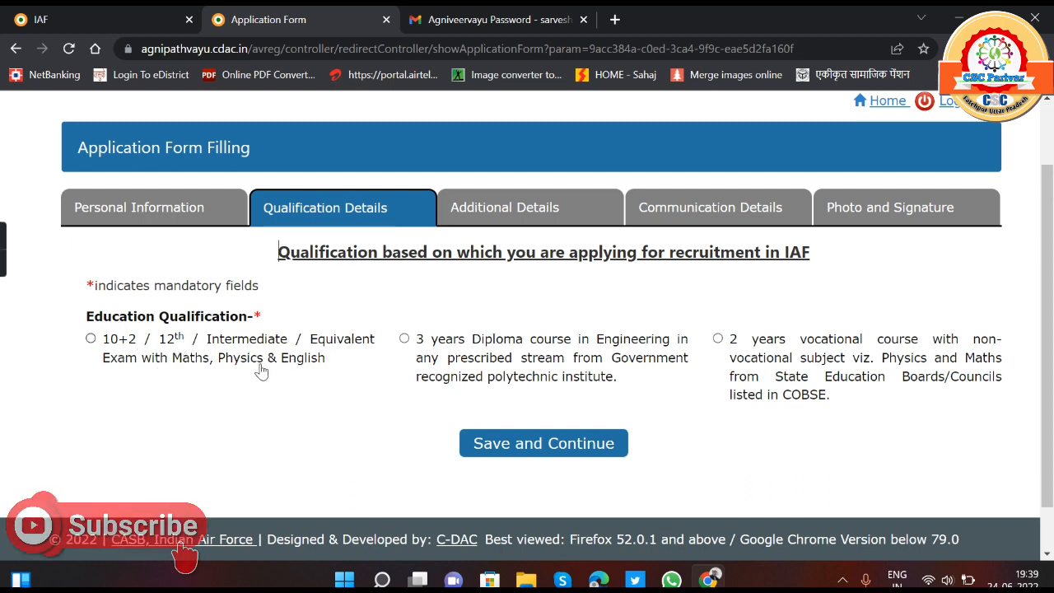
left_click(91, 338)
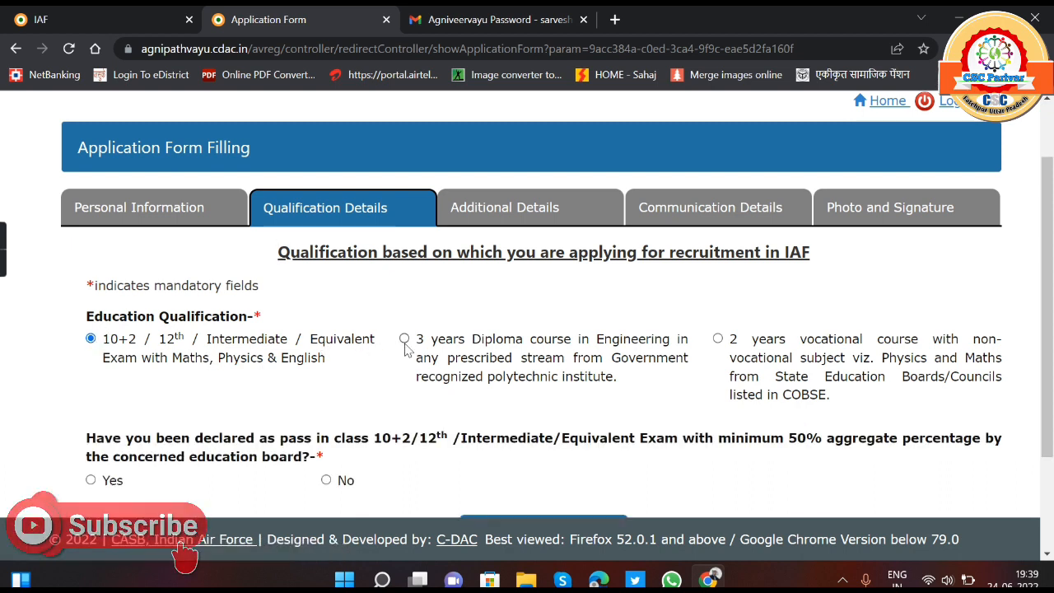
scroll(404, 348, "down", 1)
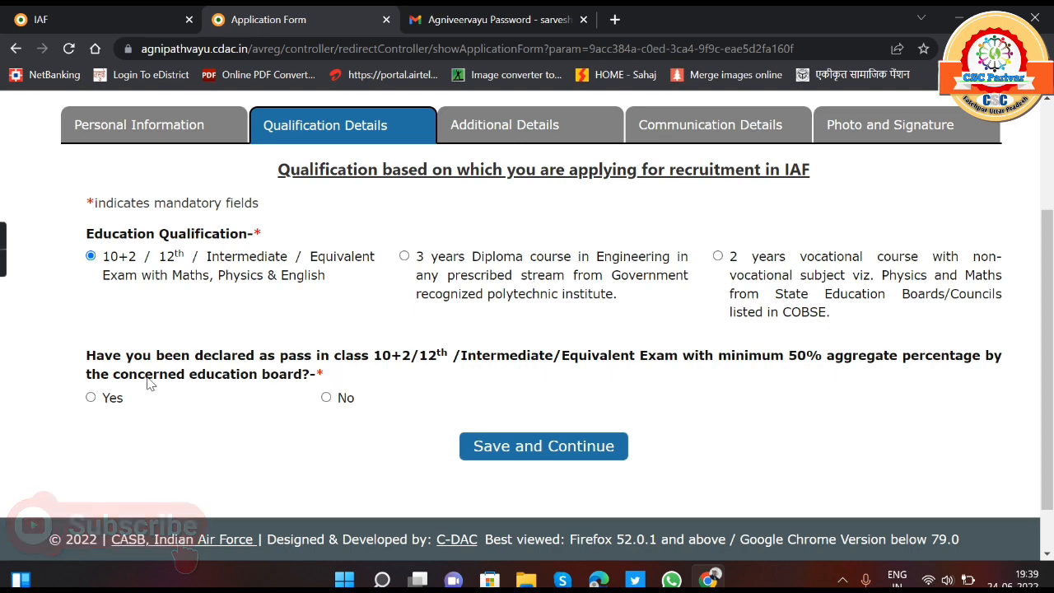
left_click(91, 397)
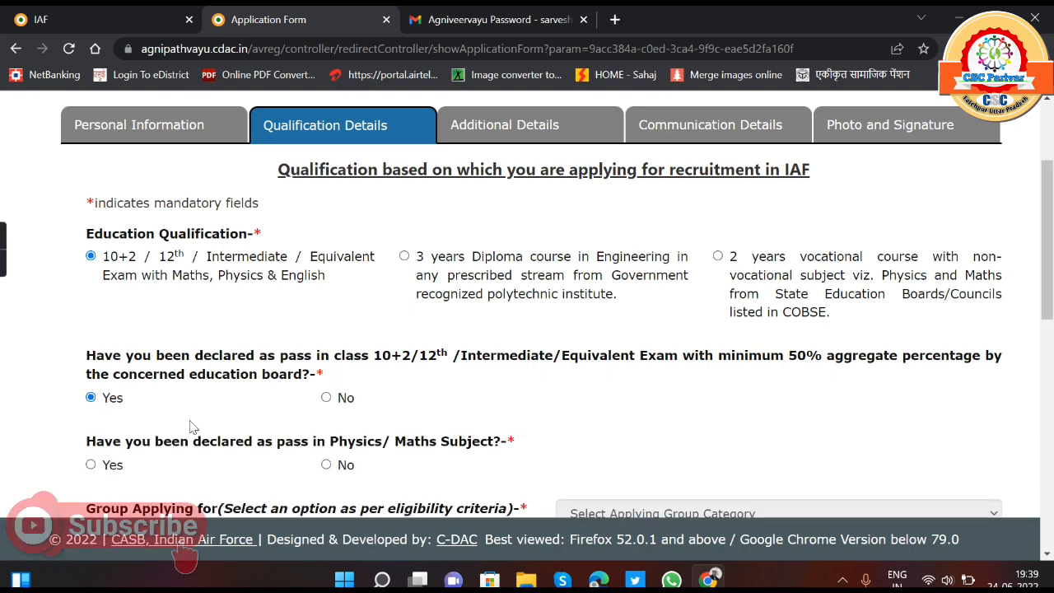
scroll(251, 425, "down", 1)
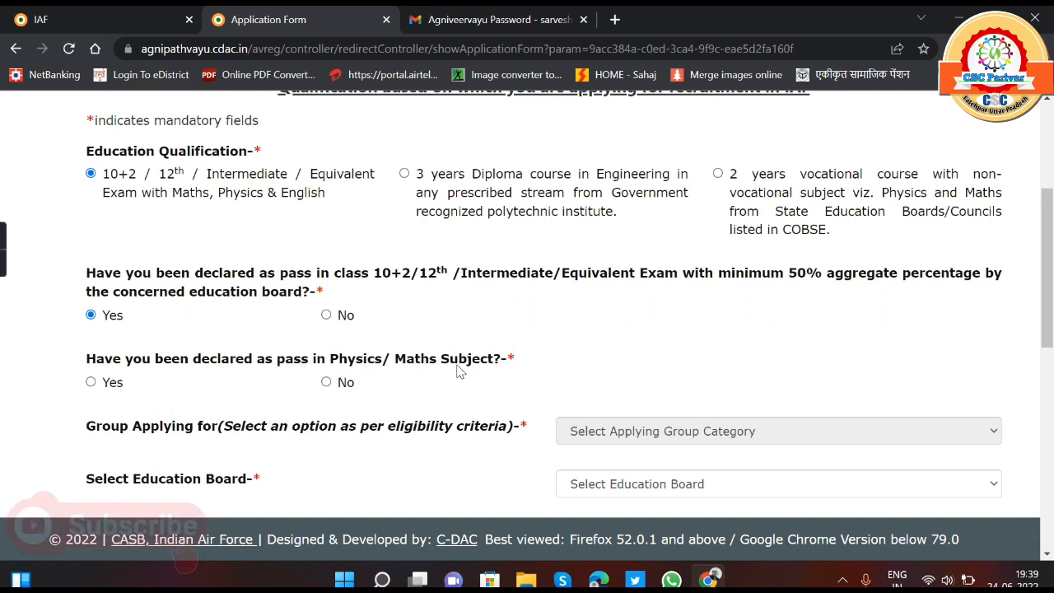
left_click(91, 383)
- Set the group applying for to Both Science and other than Science Subjects
scroll(621, 382, "down", 1)
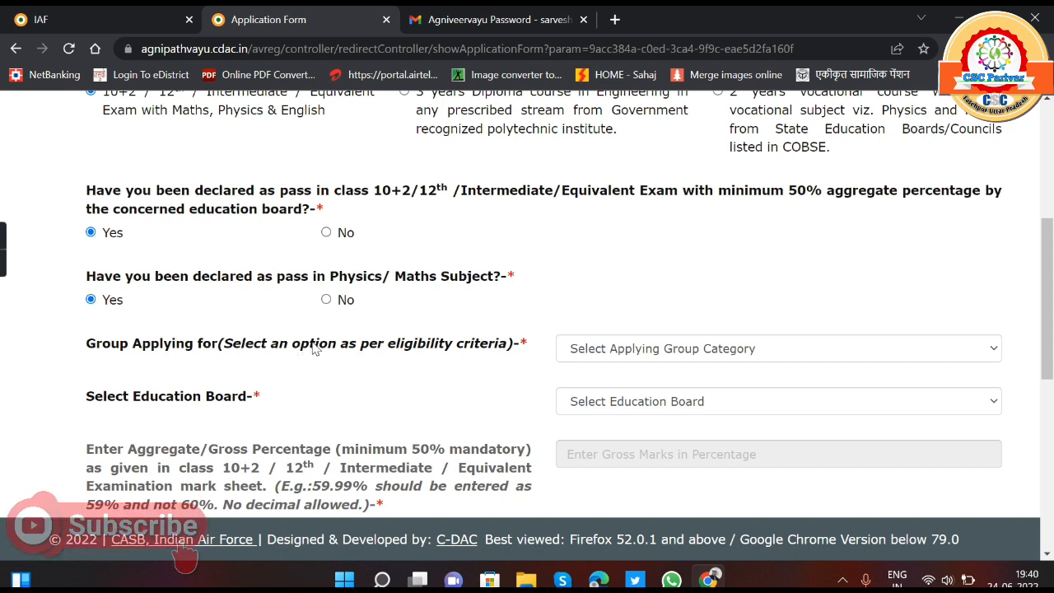
left_click(716, 354)
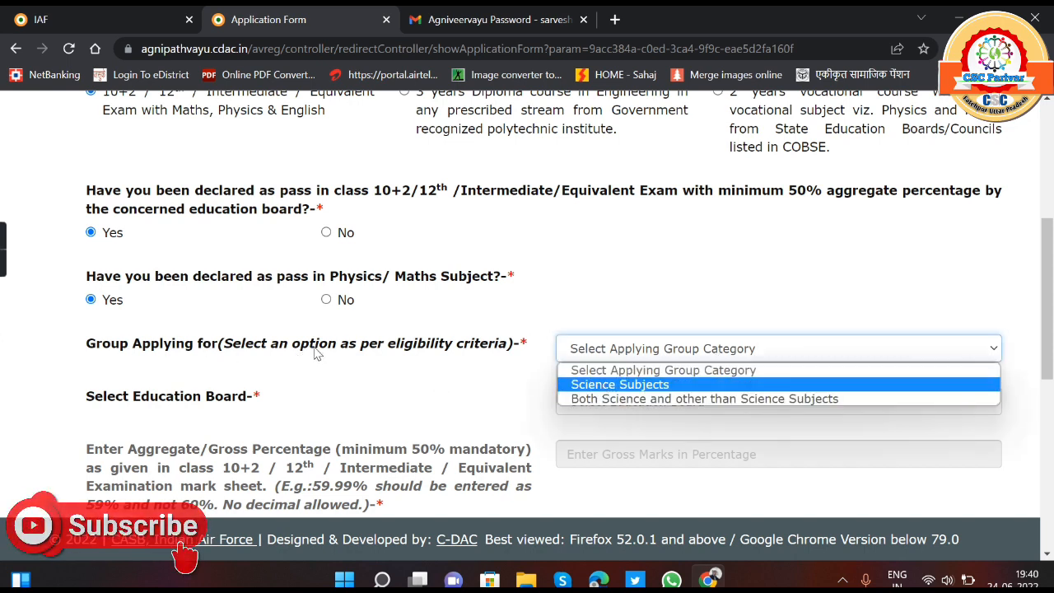
left_click(601, 384)
left_click(606, 357)
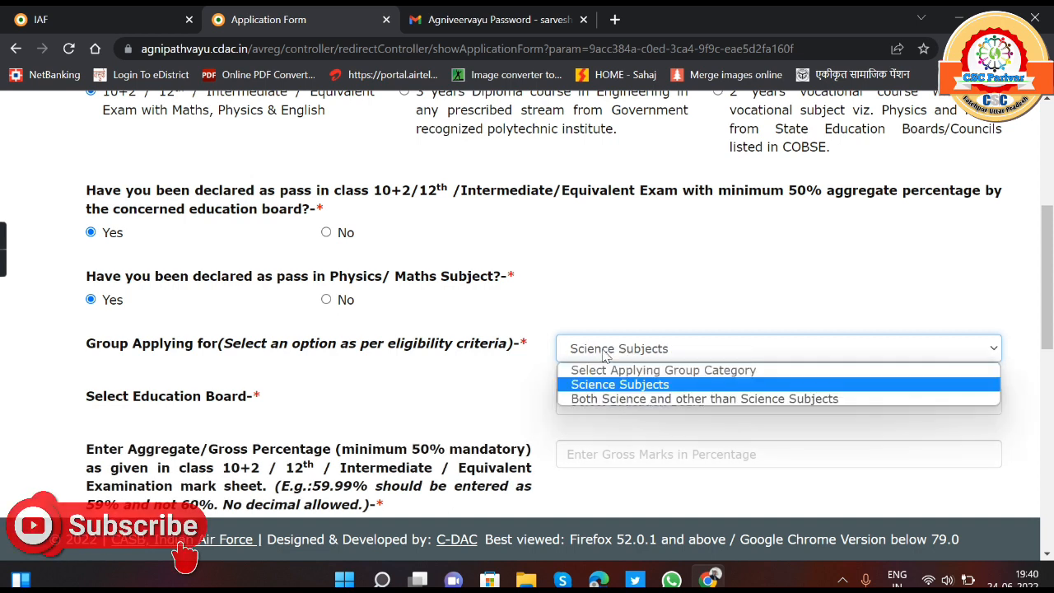
left_click(623, 398)
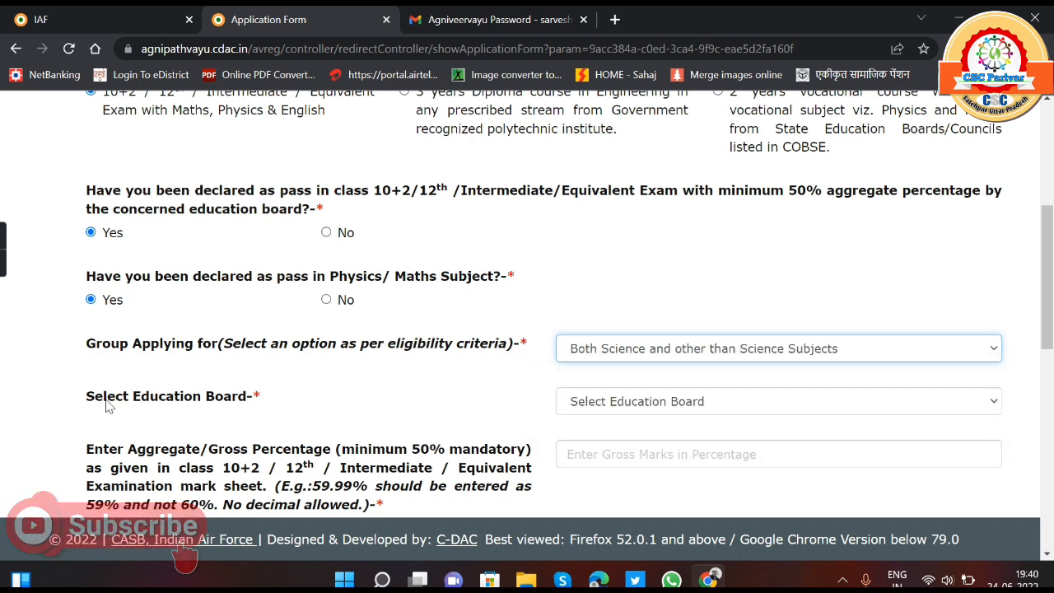
- Set the education board to U.P. Board of High School & Intermediate Education
left_click(568, 407)
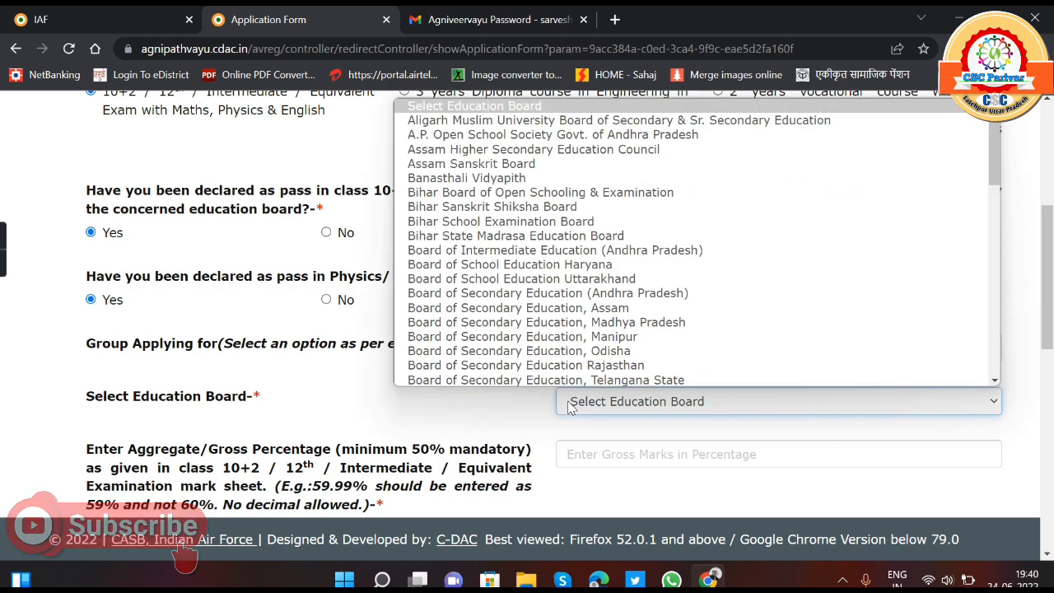
scroll(607, 362, "down", 2)
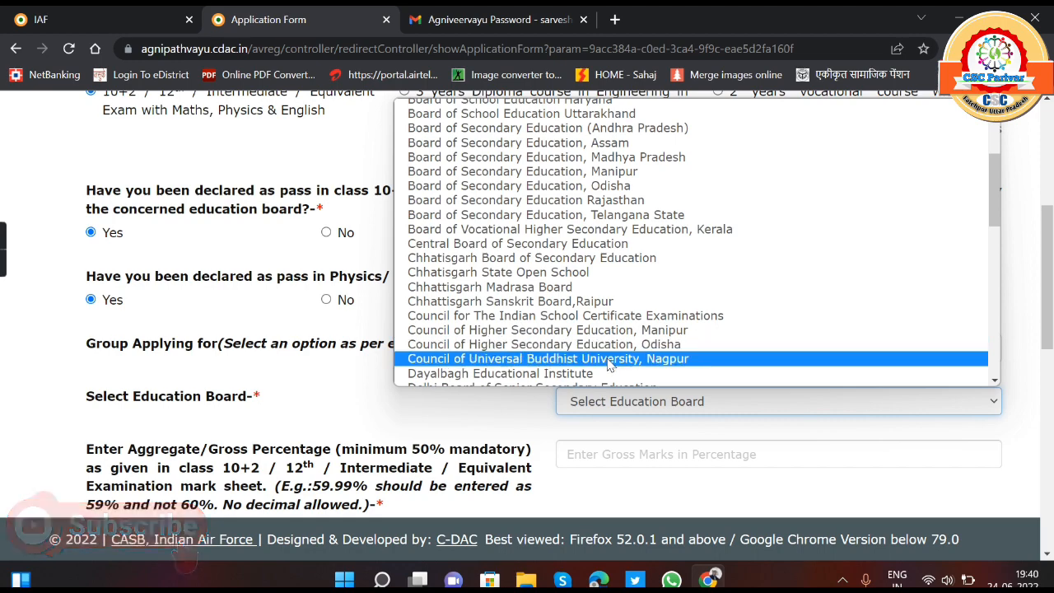
scroll(607, 366, "down", 2)
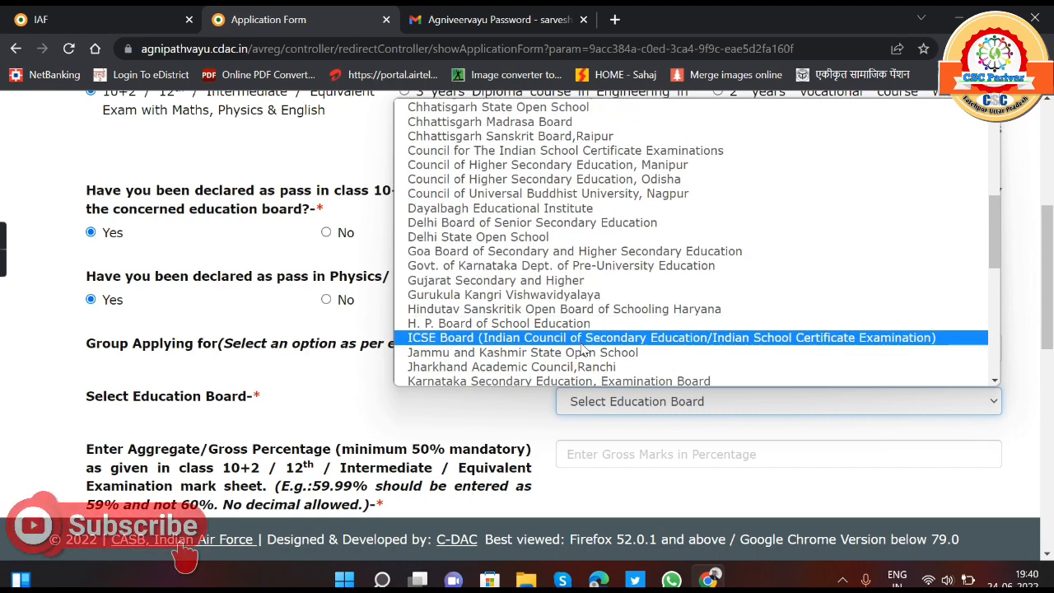
scroll(583, 349, "down", 4)
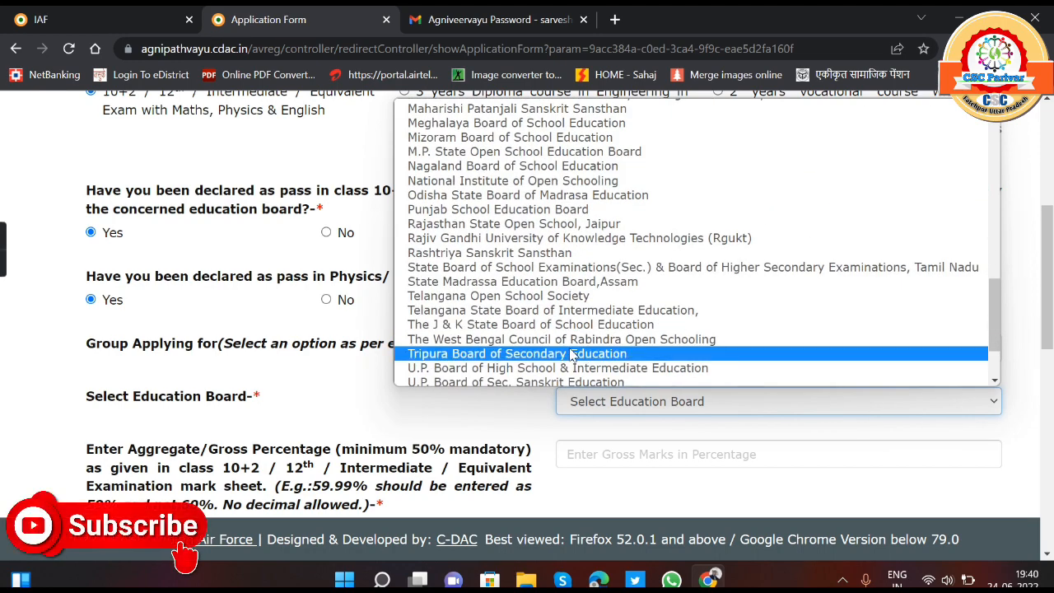
scroll(576, 349, "down", 2)
left_click(556, 286)
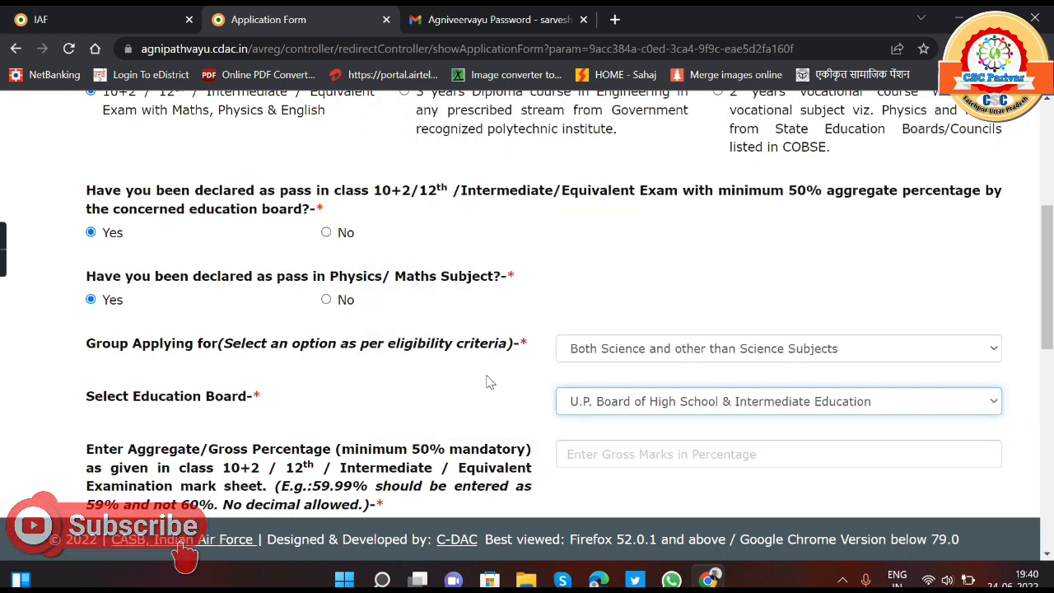
- Enter the class 12 aggregate percentage as a whole number and upload 12 - Copy.jpeg as the original mark sheet scan
scroll(485, 382, "down", 2)
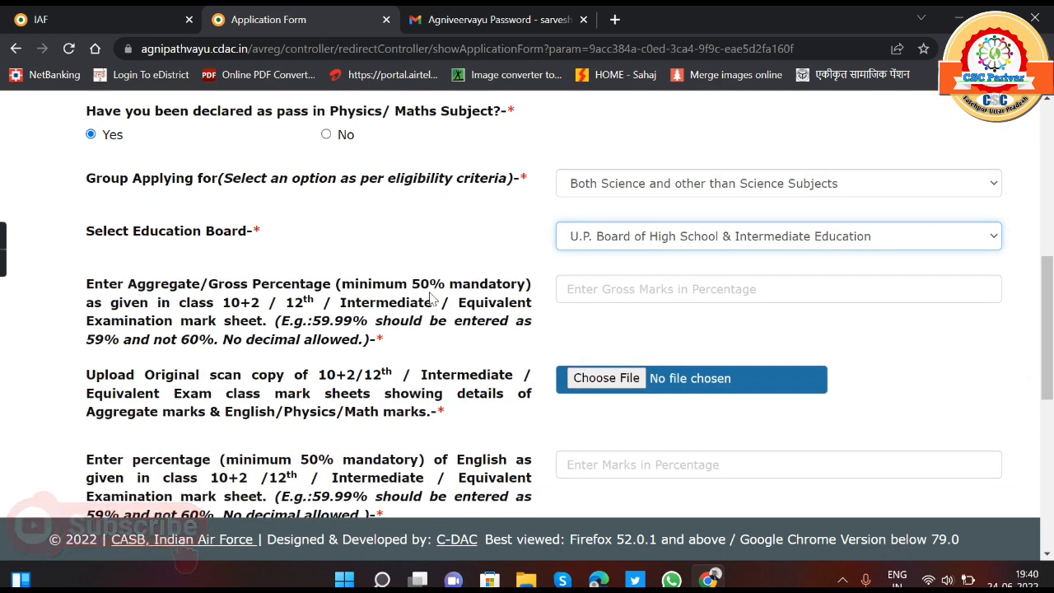
left_click(646, 289)
type("74.")
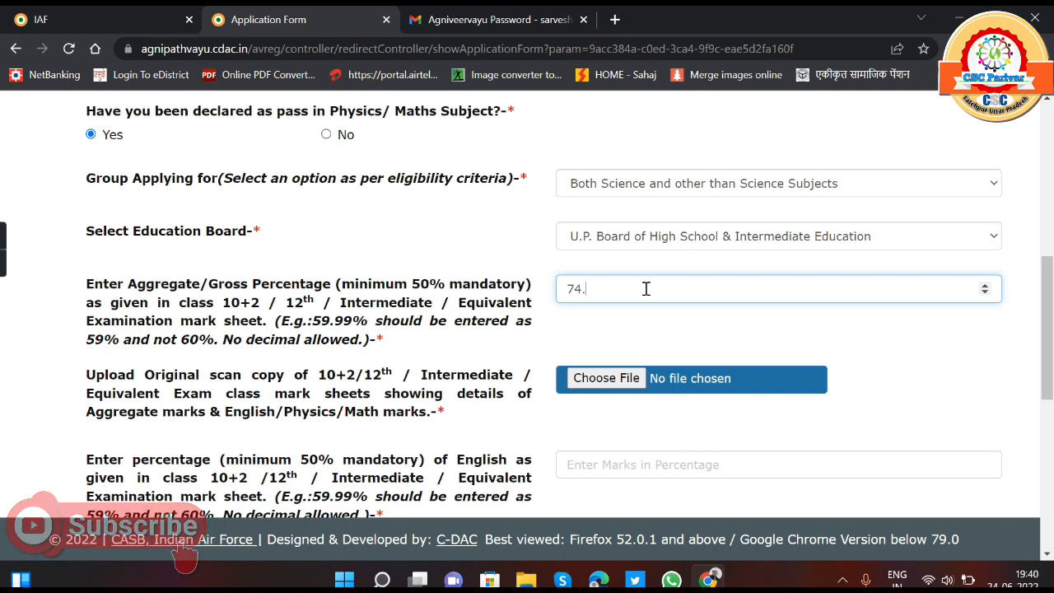
key("BackSpace")
key("BackSpace")
key("BackSpace")
type("7")
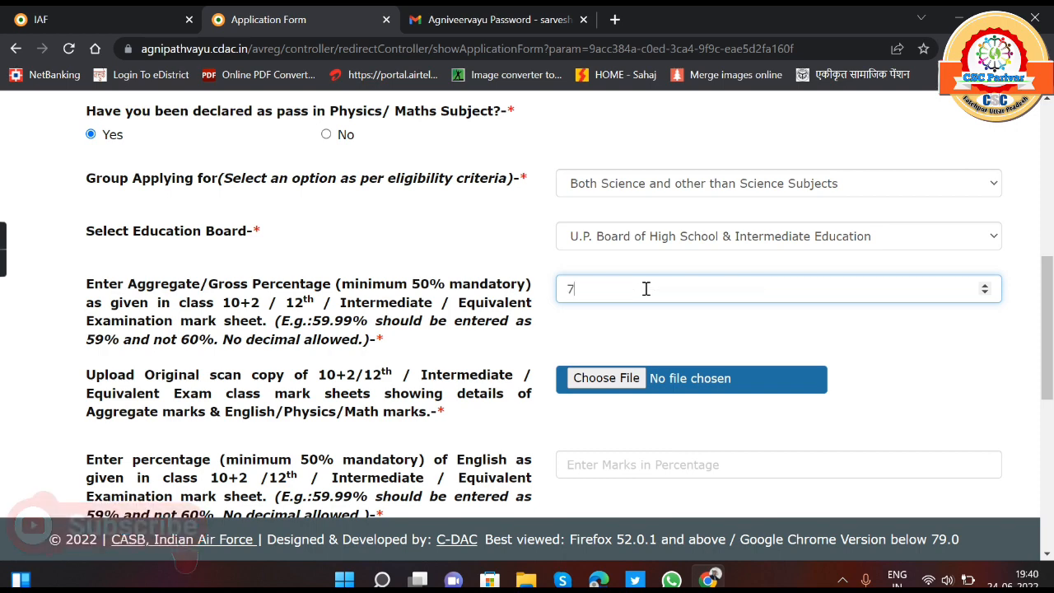
scroll(483, 348, "down", 1)
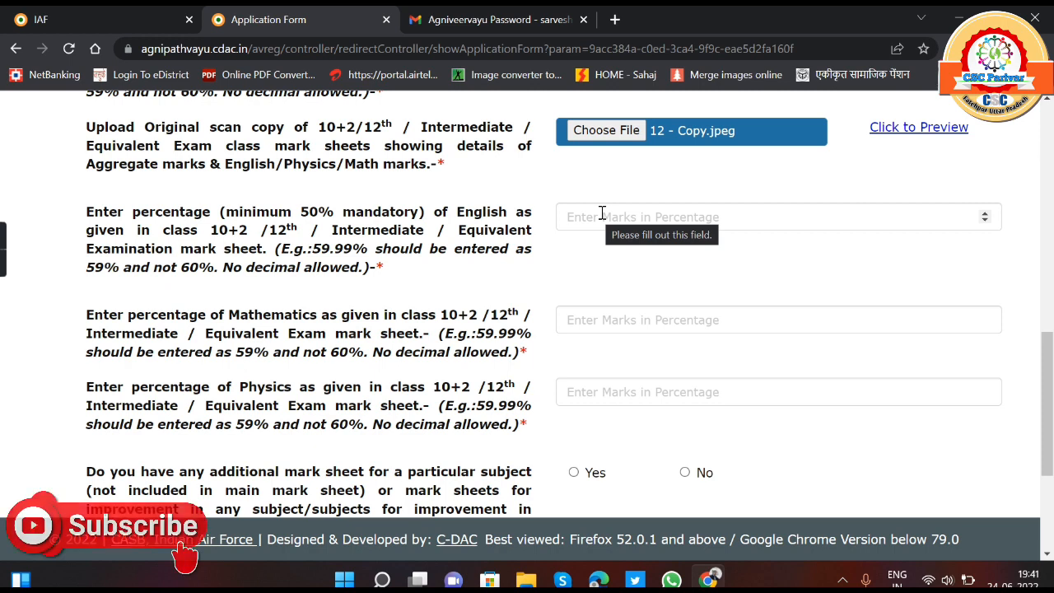
- Enter the class 12 subject percentages: 75 for English, 74 for Mathematics and 75 for Physics
left_click(602, 213)
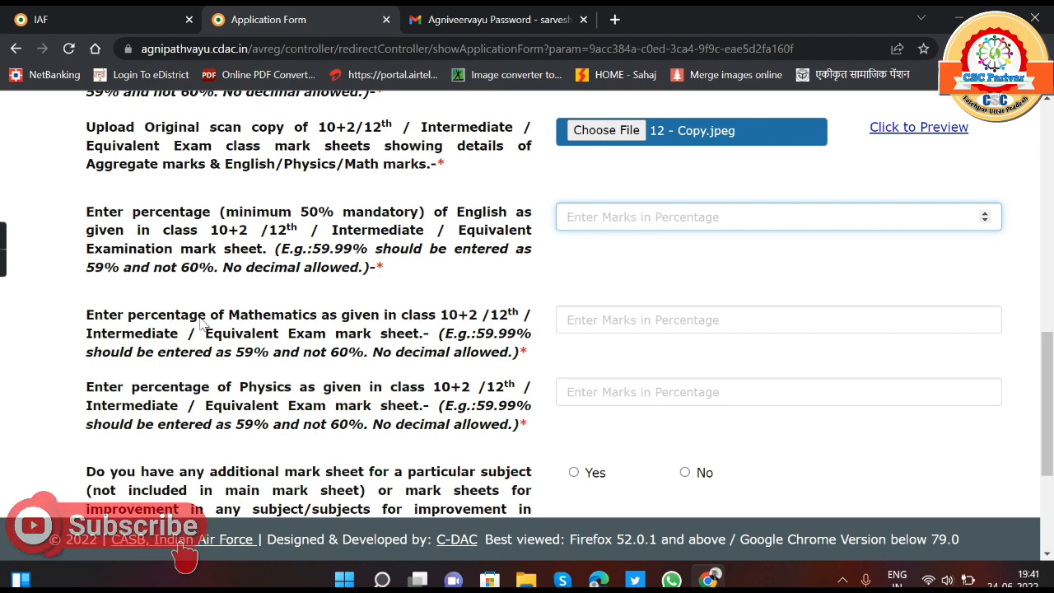
left_click(593, 320)
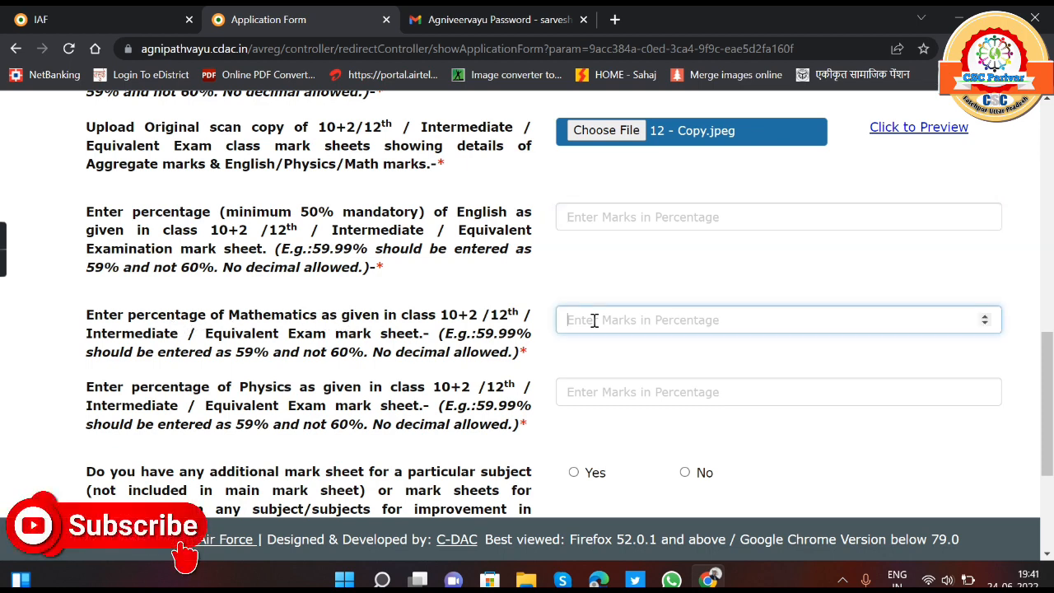
left_click(595, 388)
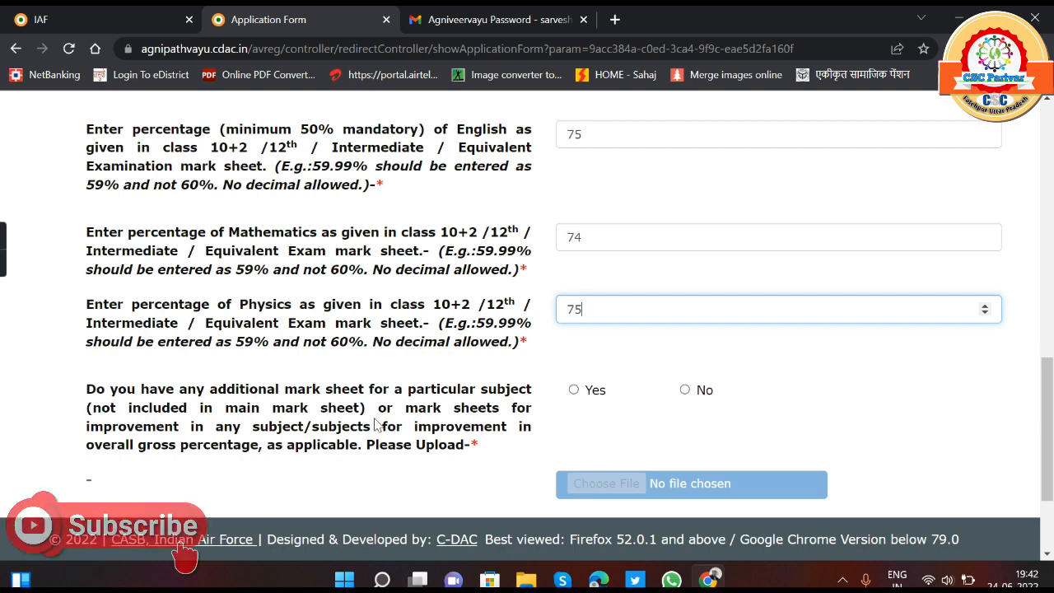
- Answer No to having an additional or improvement mark sheet and save the qualification details
left_click(574, 392)
left_click(684, 390)
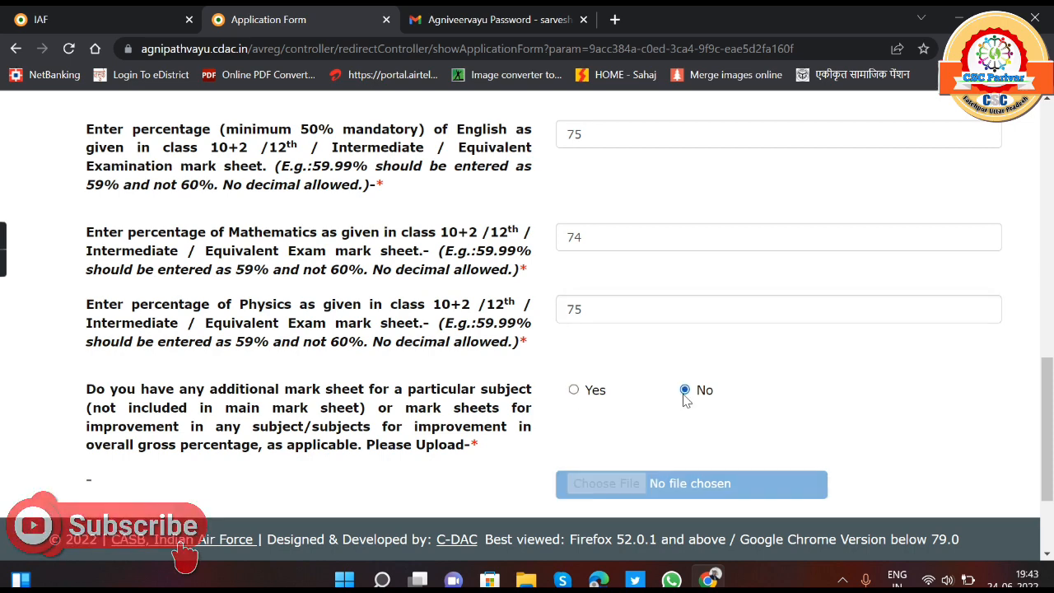
scroll(581, 384, "down", 2)
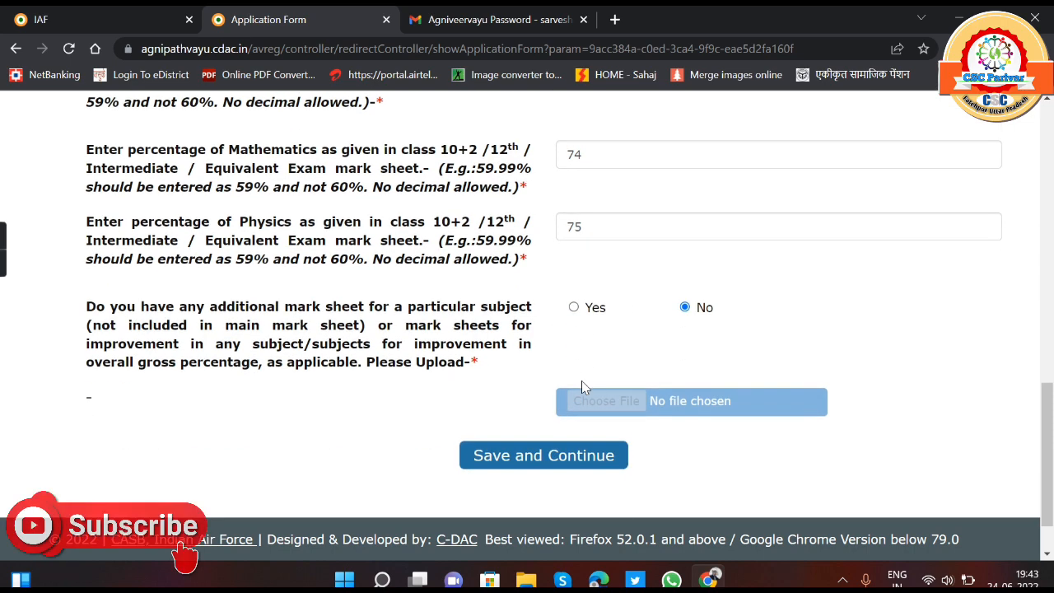
left_click(544, 457)
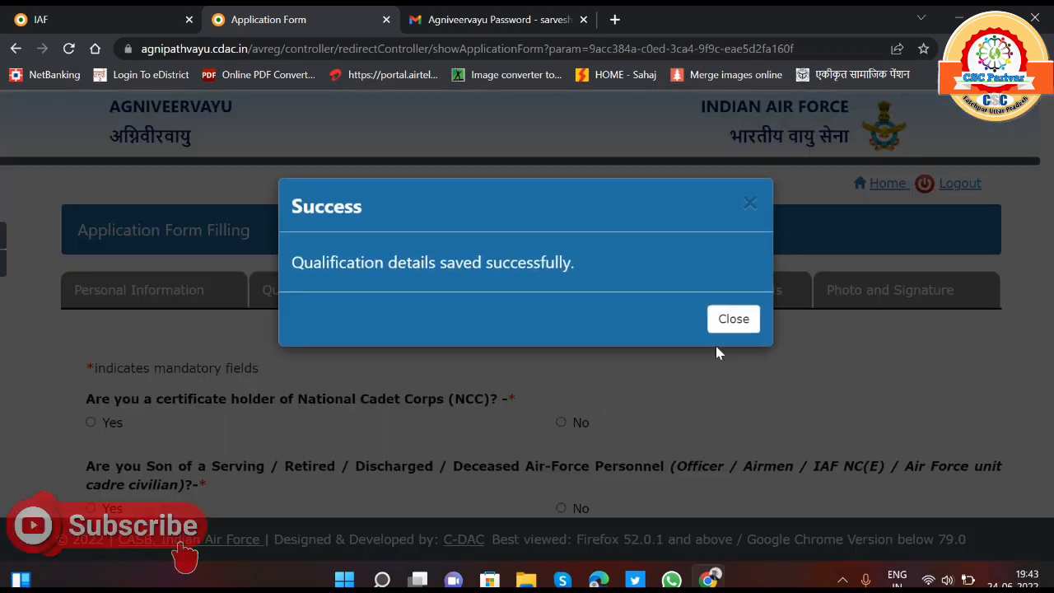
left_click(731, 321)
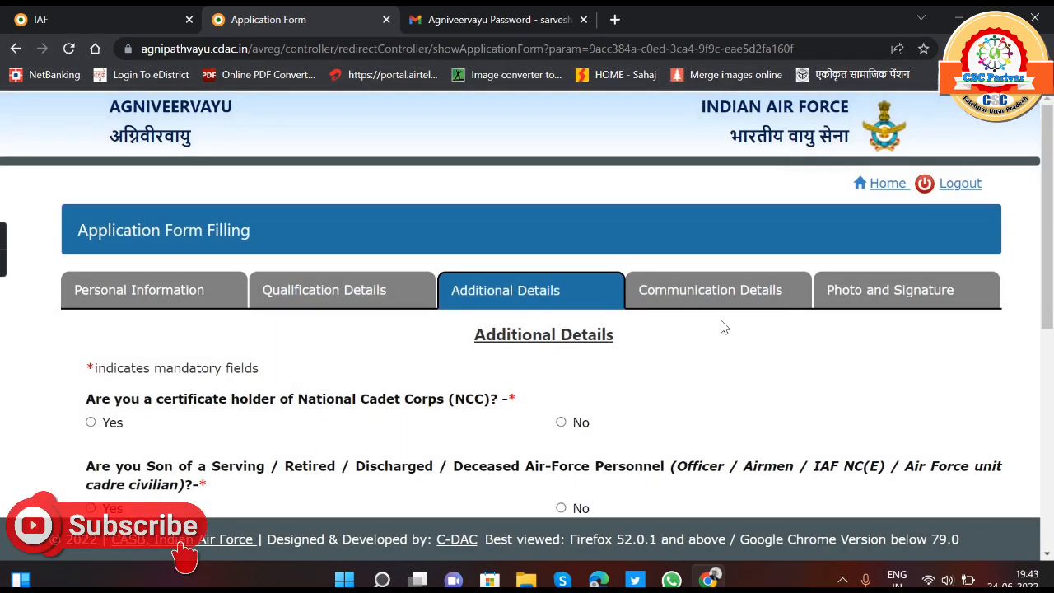
- Answer No to holding an NCC certificate, being a son of Air Force personnel, and being discharged from the Army, Navy or government organisation
scroll(473, 371, "down", 3)
scroll(372, 264, "up", 1)
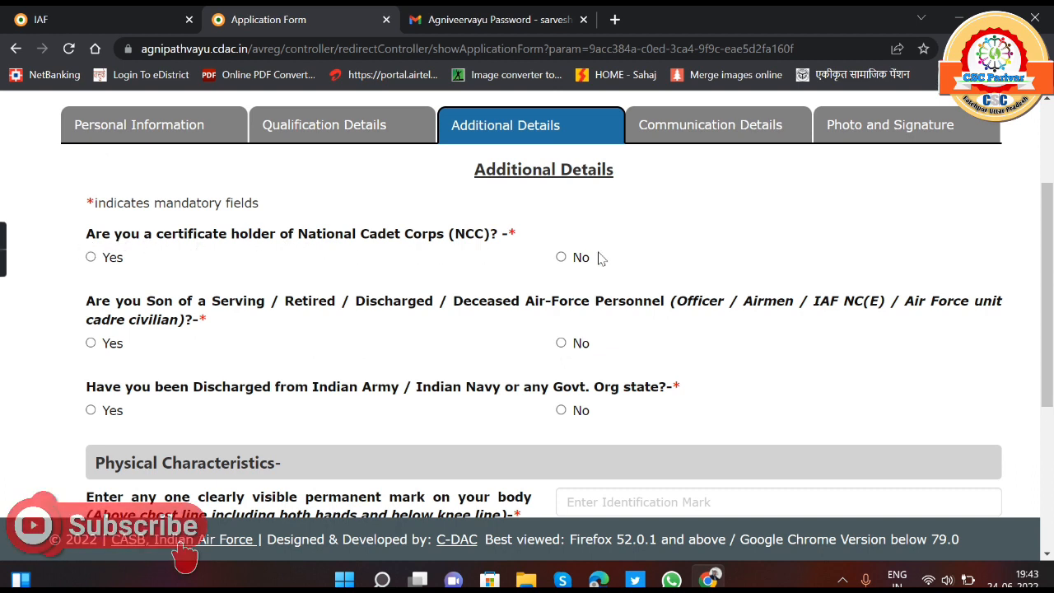
left_click(563, 257)
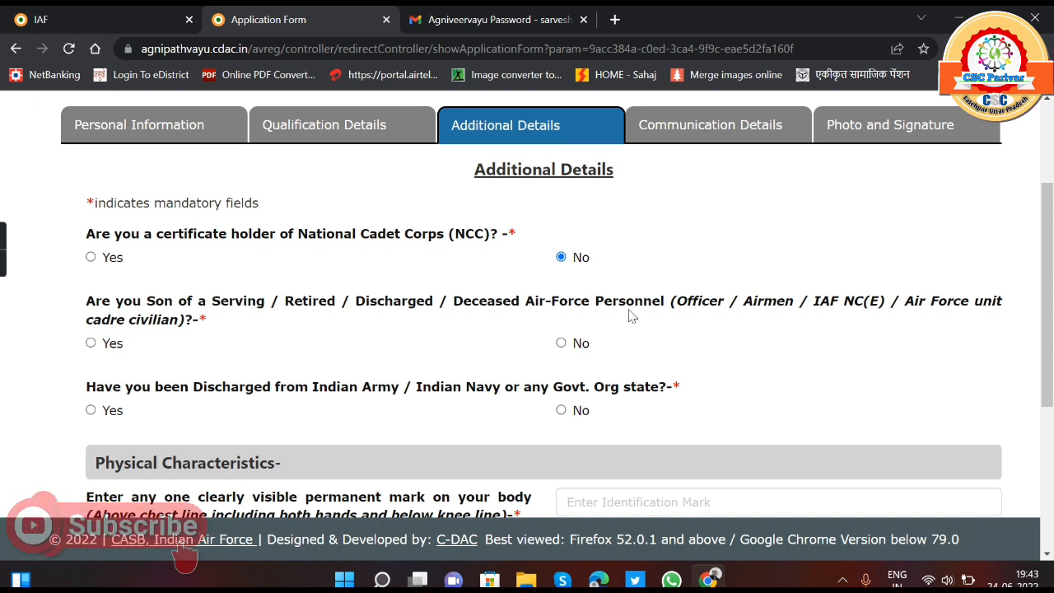
left_click(561, 343)
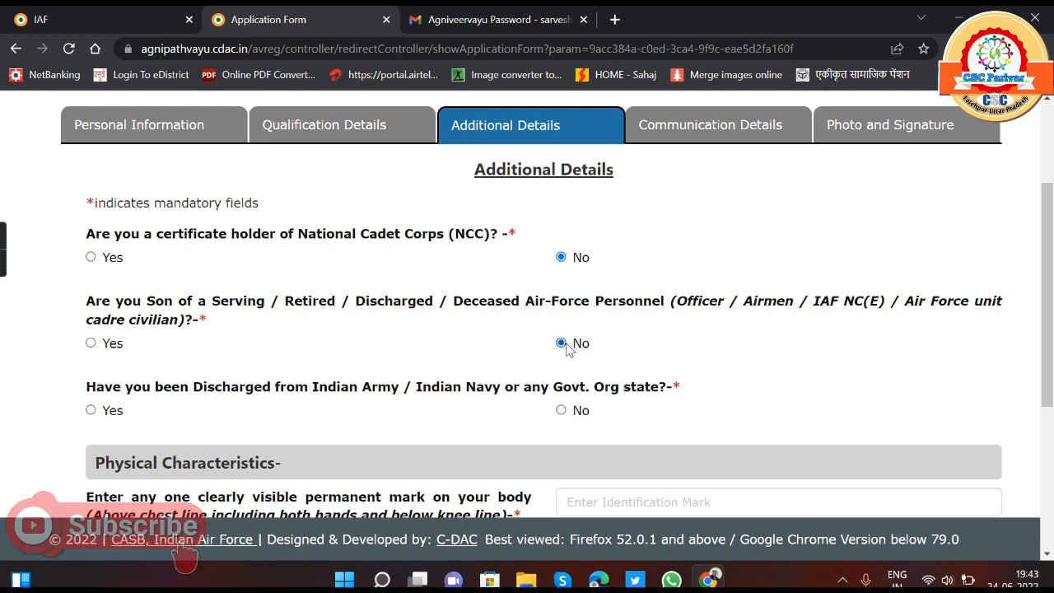
scroll(354, 321, "down", 1)
scroll(350, 319, "down", 1)
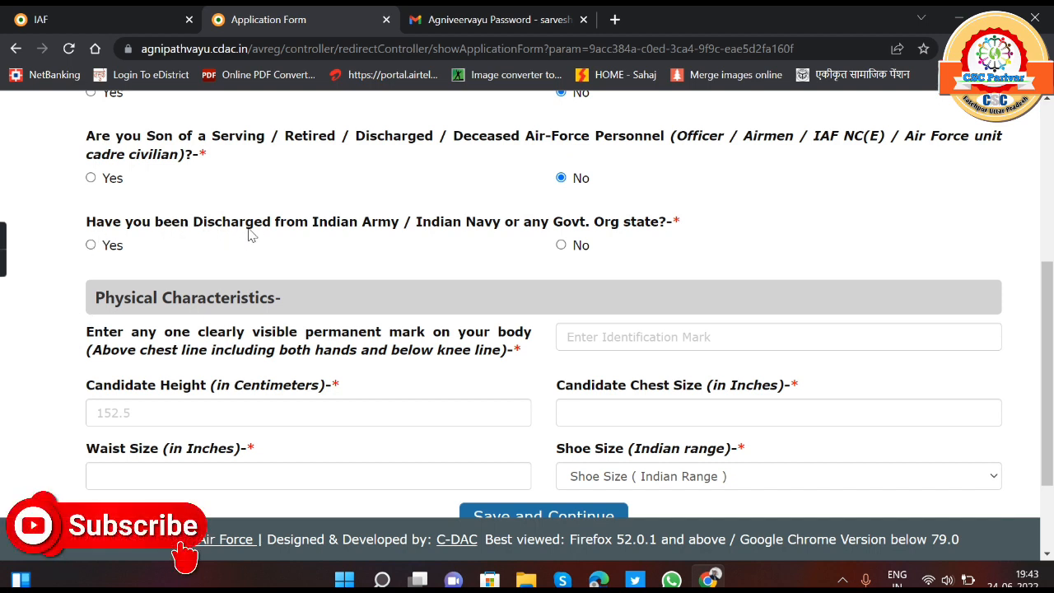
left_click(563, 246)
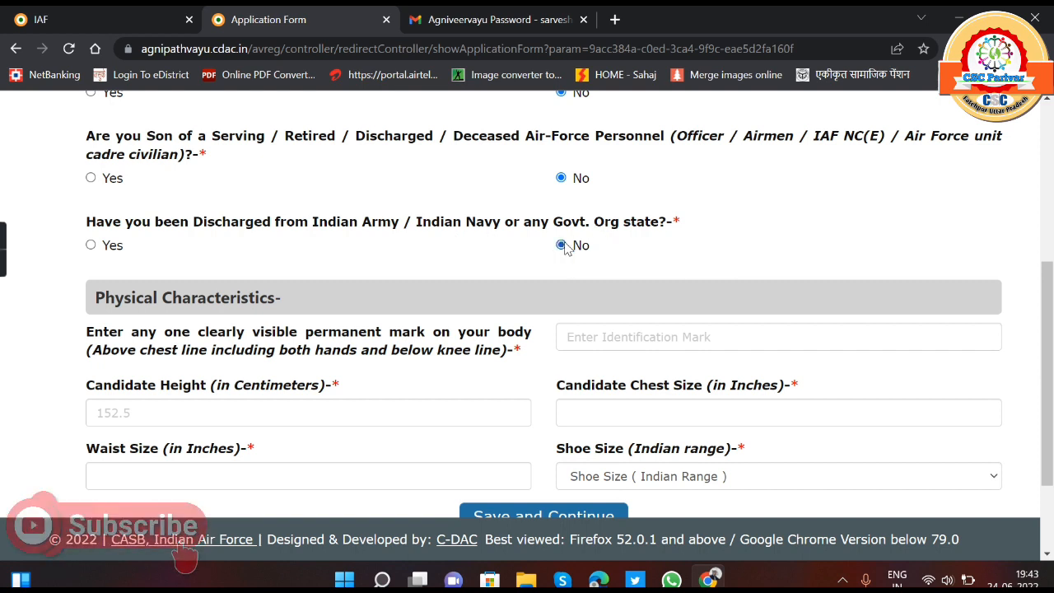
- Enter "a cut of right hand little finger" as the permanent identification mark under Physical Characteristics
scroll(271, 317, "down", 2)
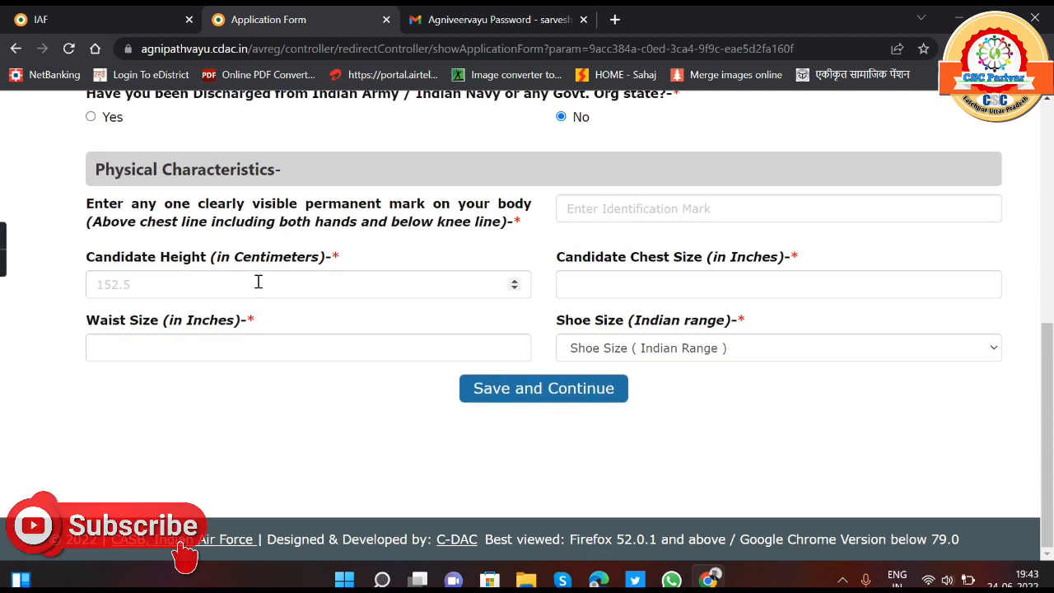
left_click(650, 198)
left_click(509, 164)
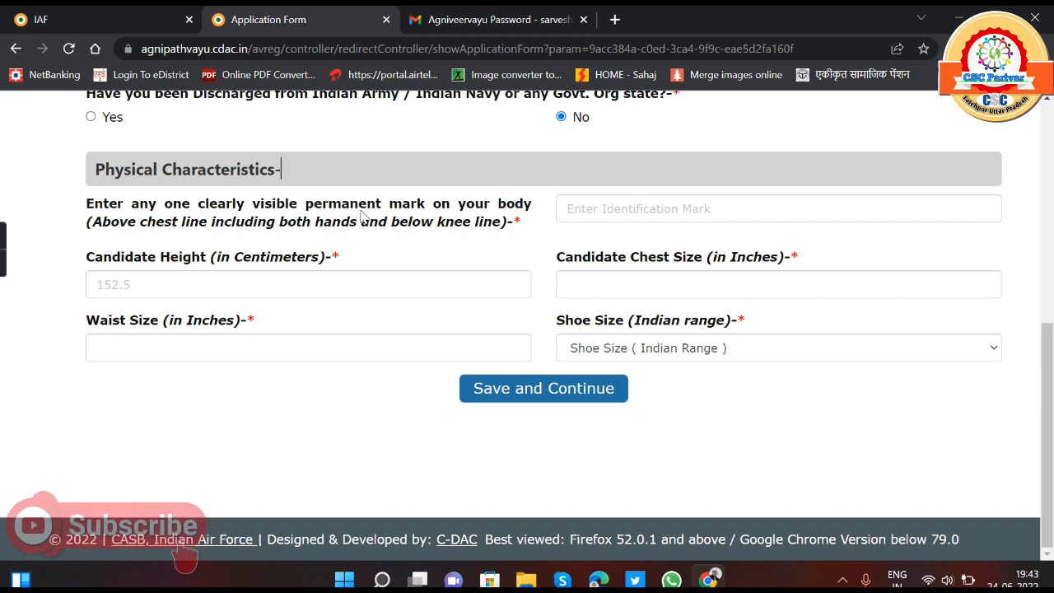
left_click(590, 203)
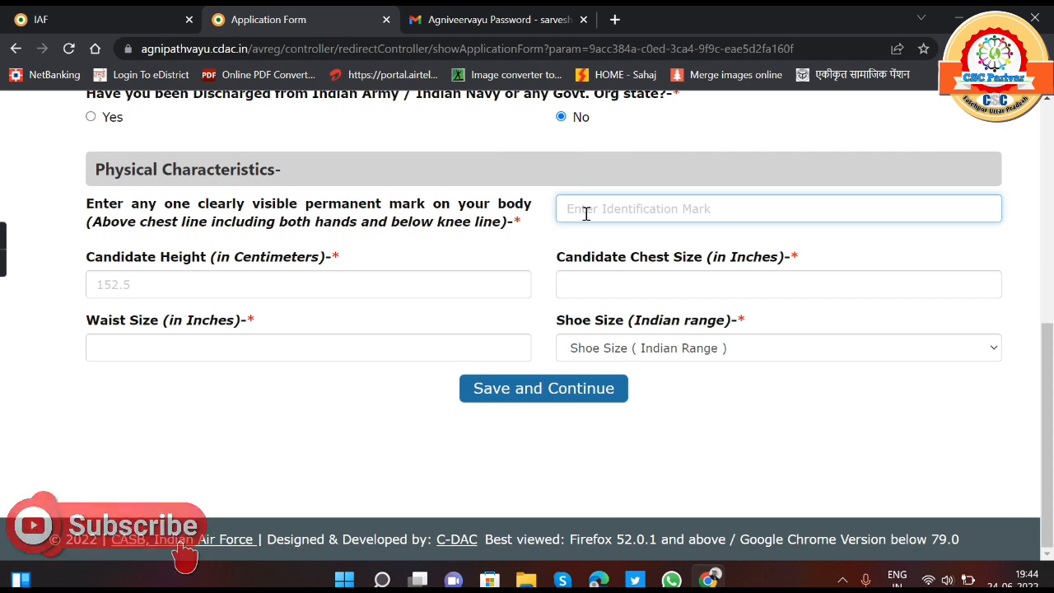
type("a")
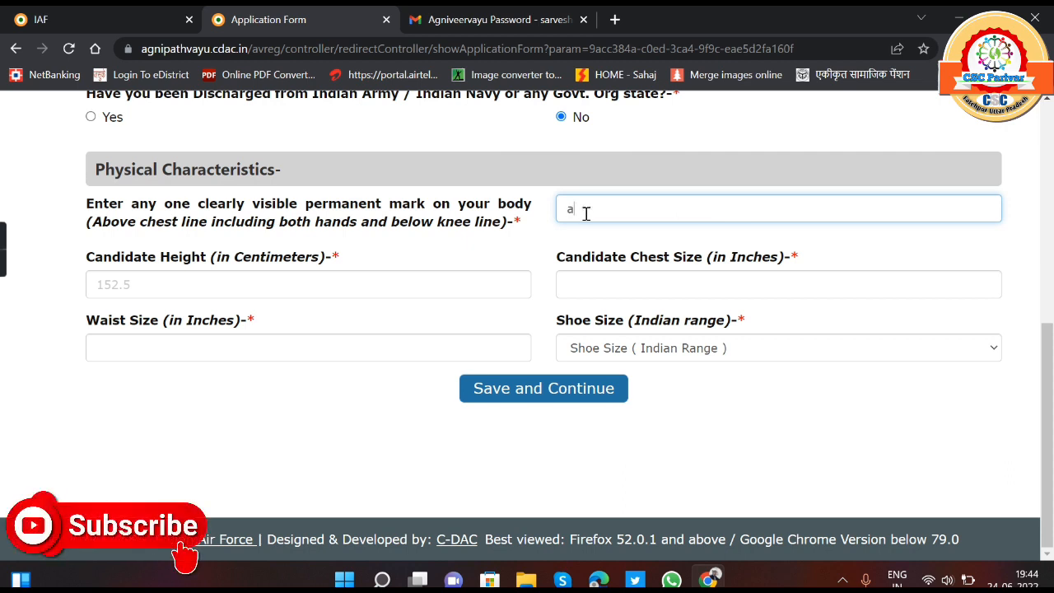
type(" cut")
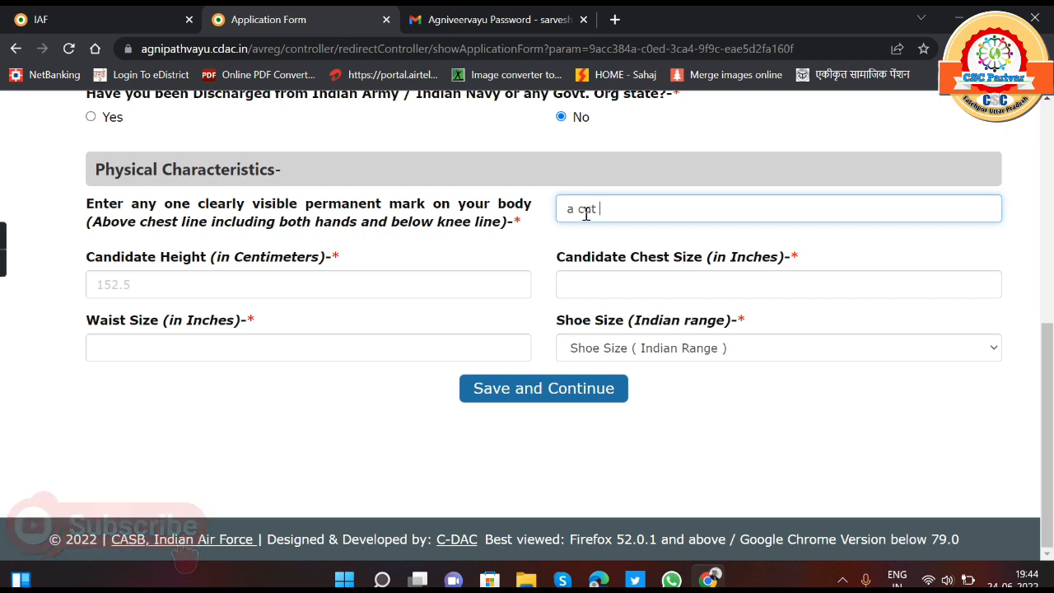
type(" of")
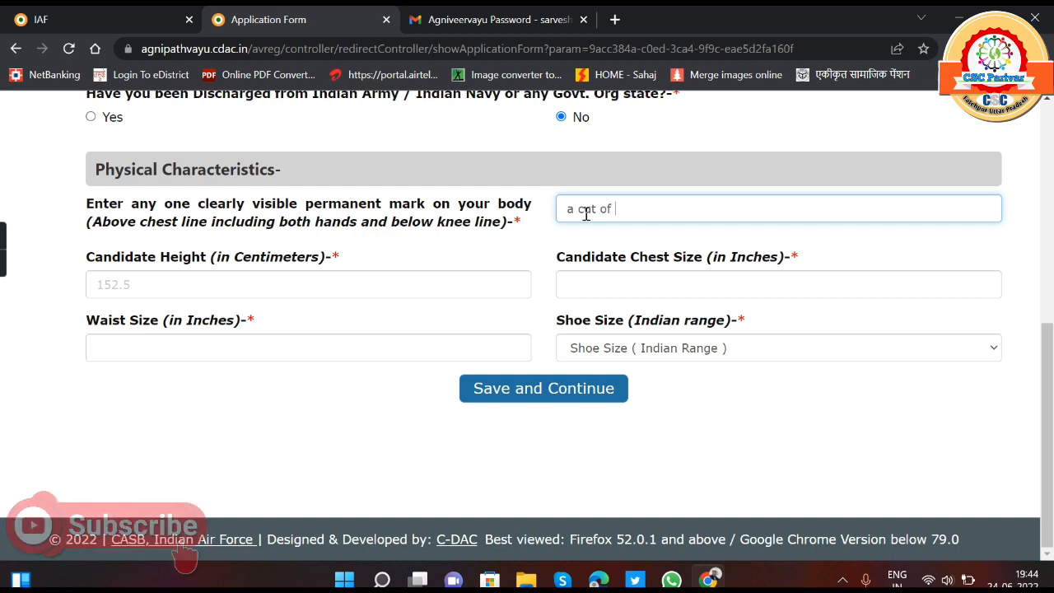
type(" right hand little finger")
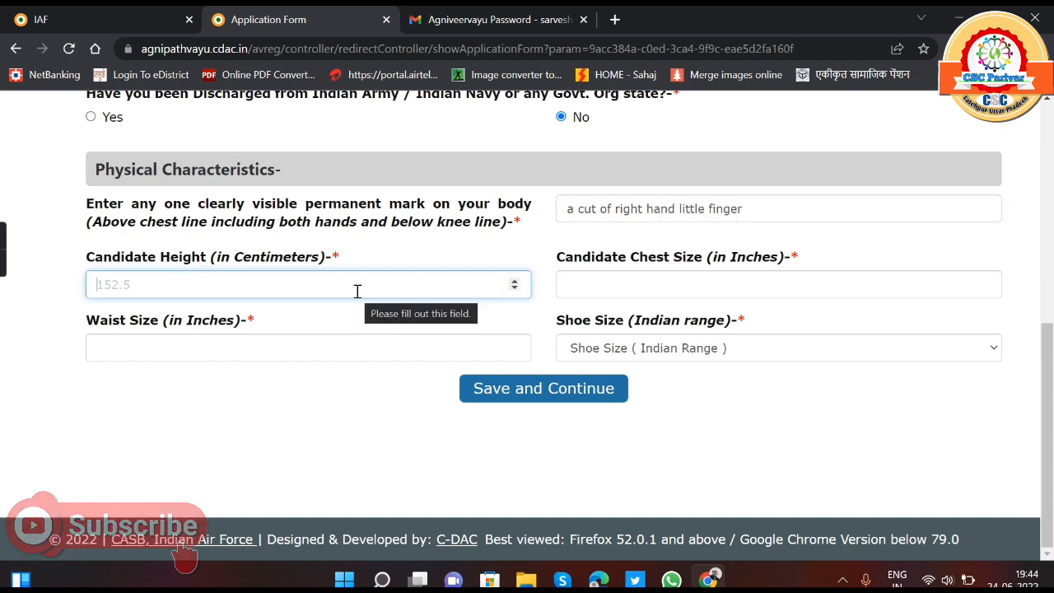
- Set the candidate's height to 172 centimeters, chest size to 81 inches and waist size to 31 inches
type("173")
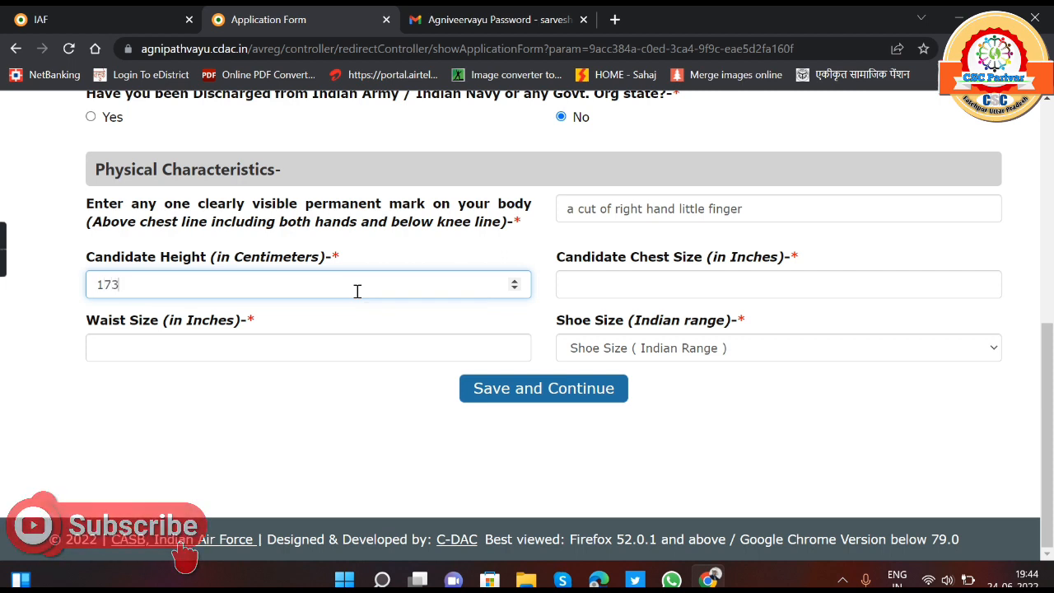
key("BackSpace")
type("2")
key("Tab")
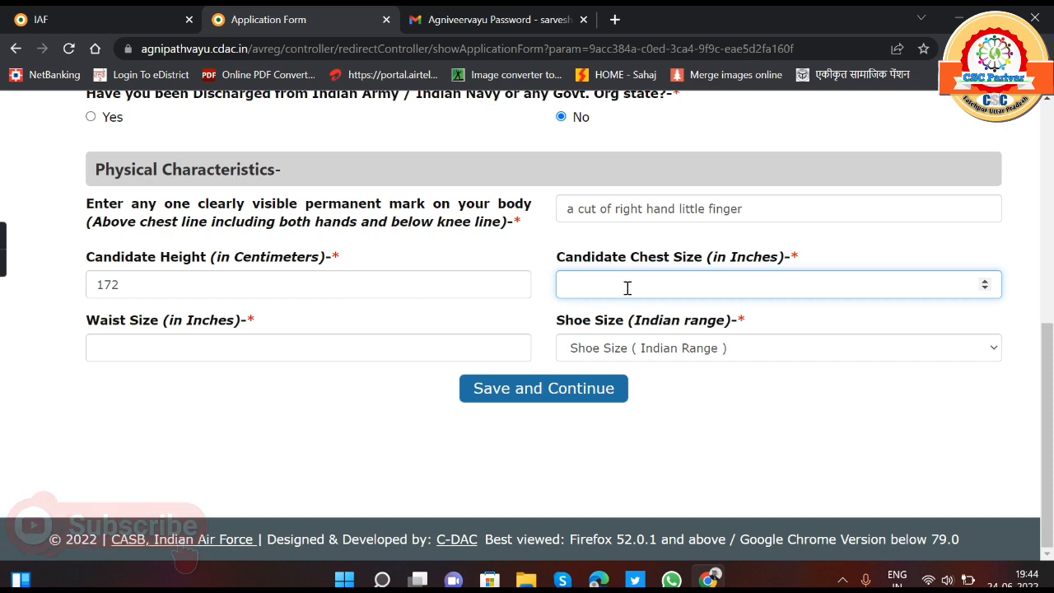
type("81")
left_click(194, 347)
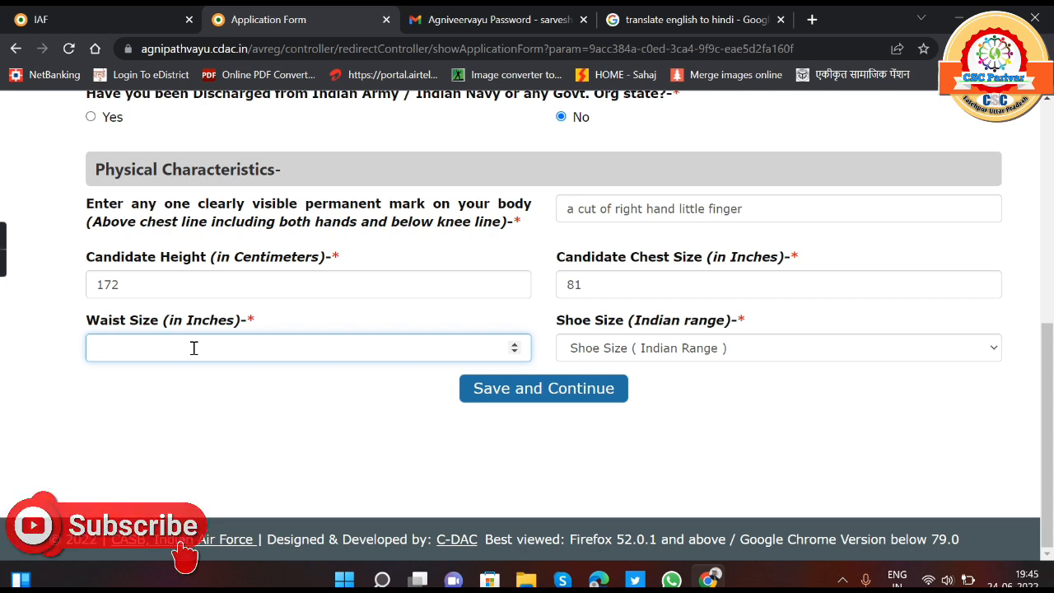
type("3")
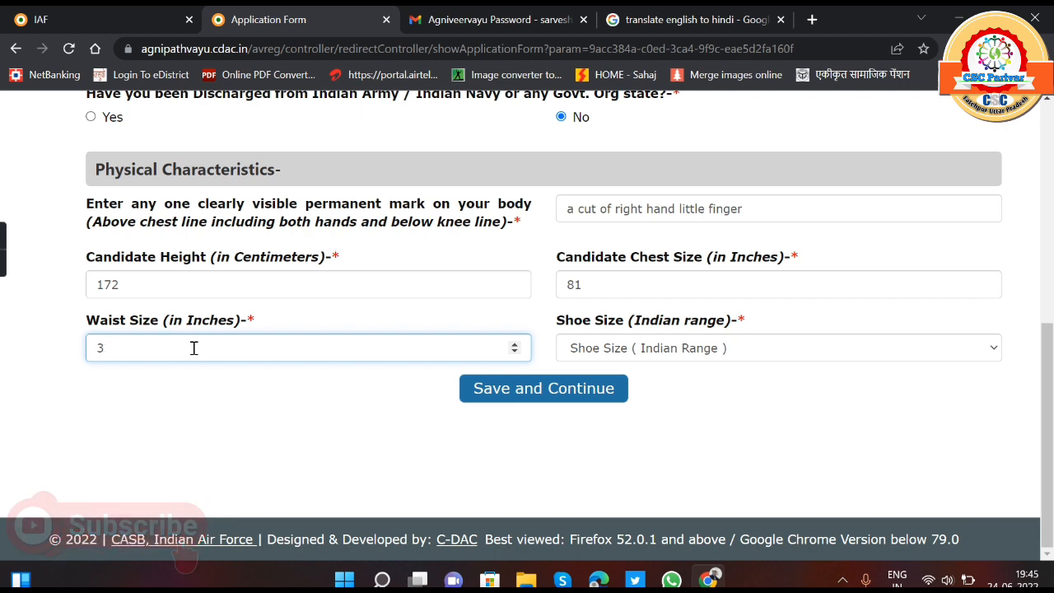
type("21")
key("Tab")
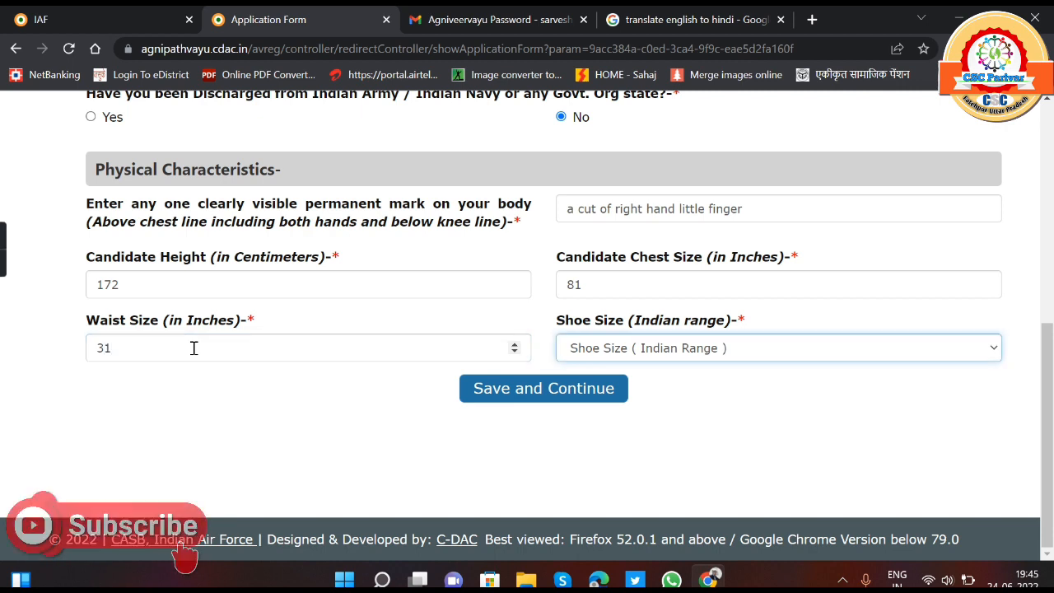
- Choose shoe size 9 in the Indian range and save the additional details
left_click(679, 351)
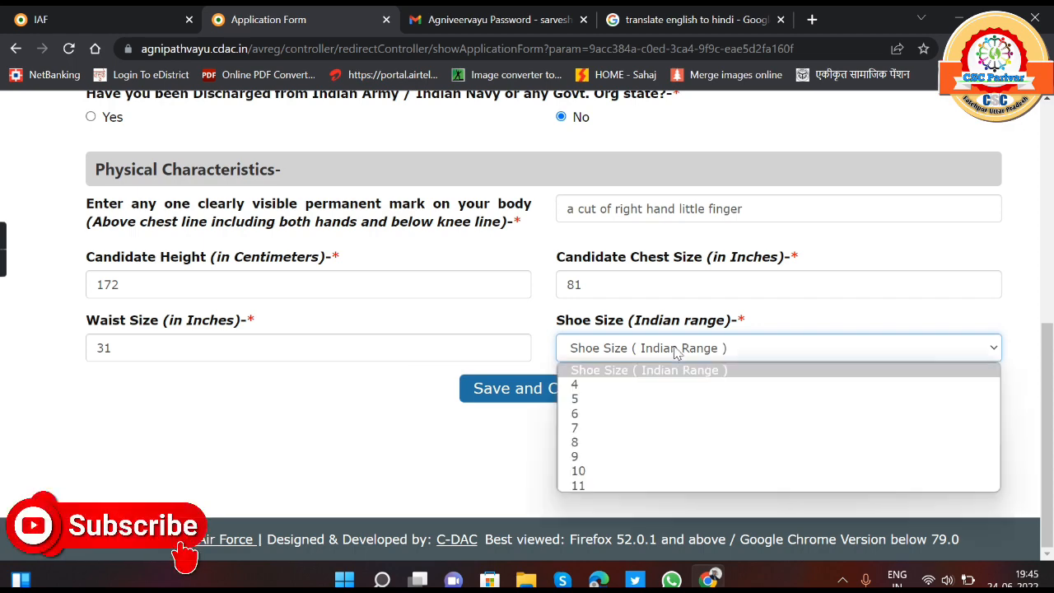
left_click(606, 457)
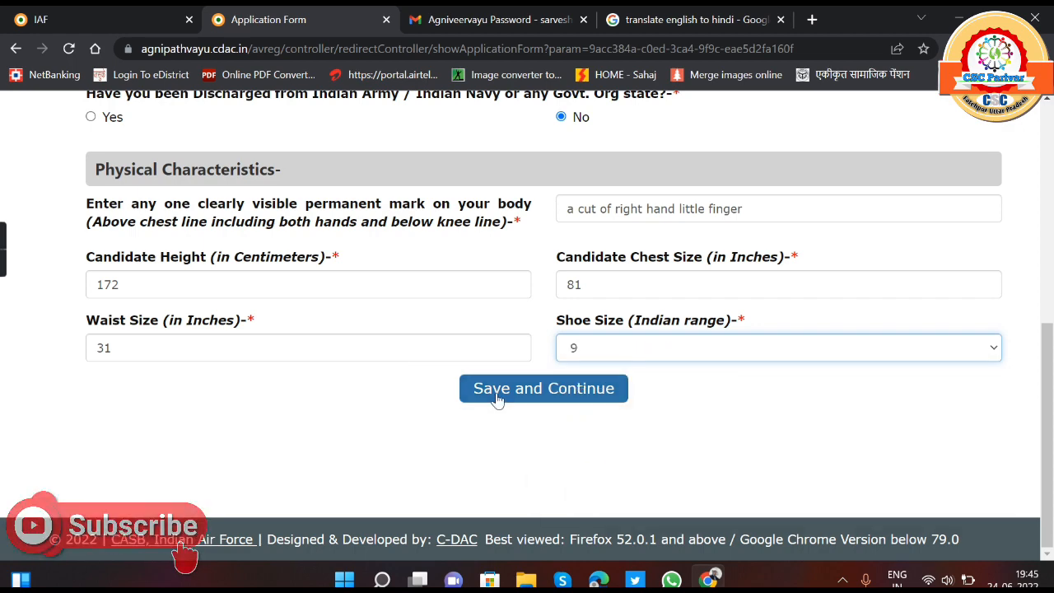
left_click(497, 398)
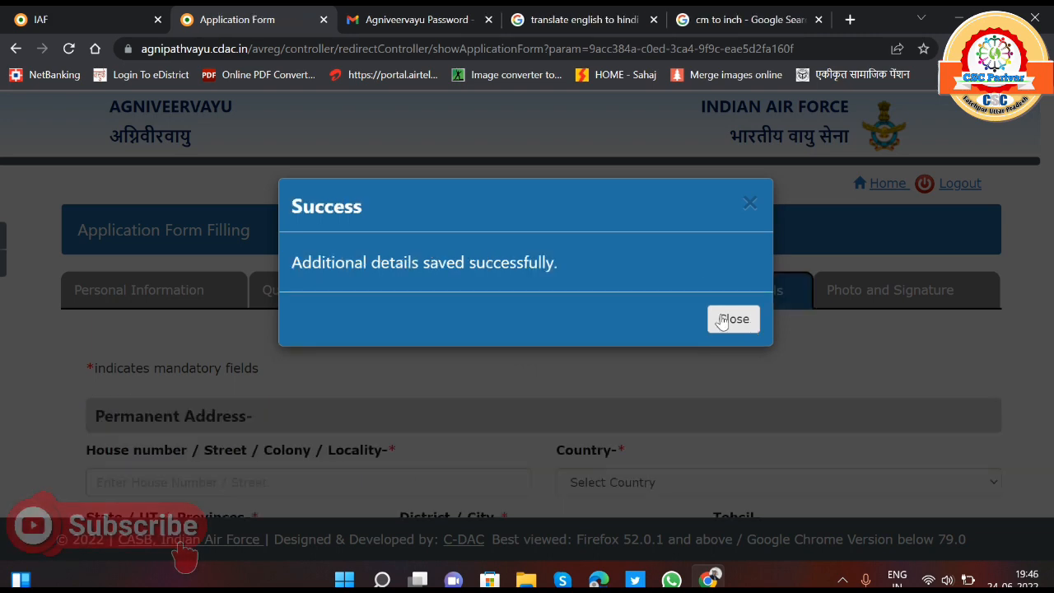
left_click(731, 319)
- Set the permanent address country to India and the state to Uttar Pradesh, leaving the district unselected
scroll(576, 325, "down", 2)
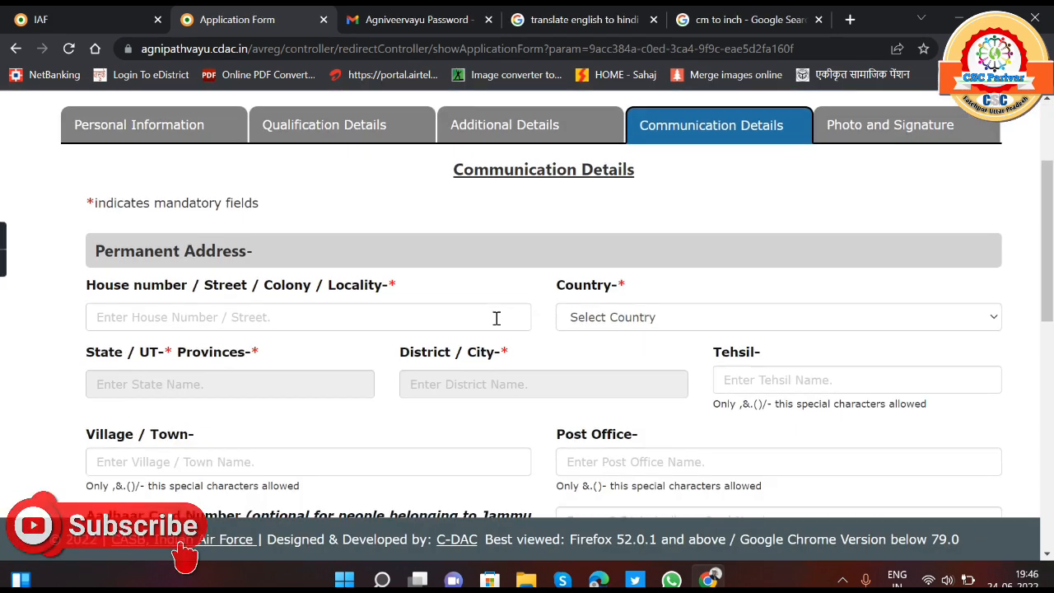
left_click(428, 317)
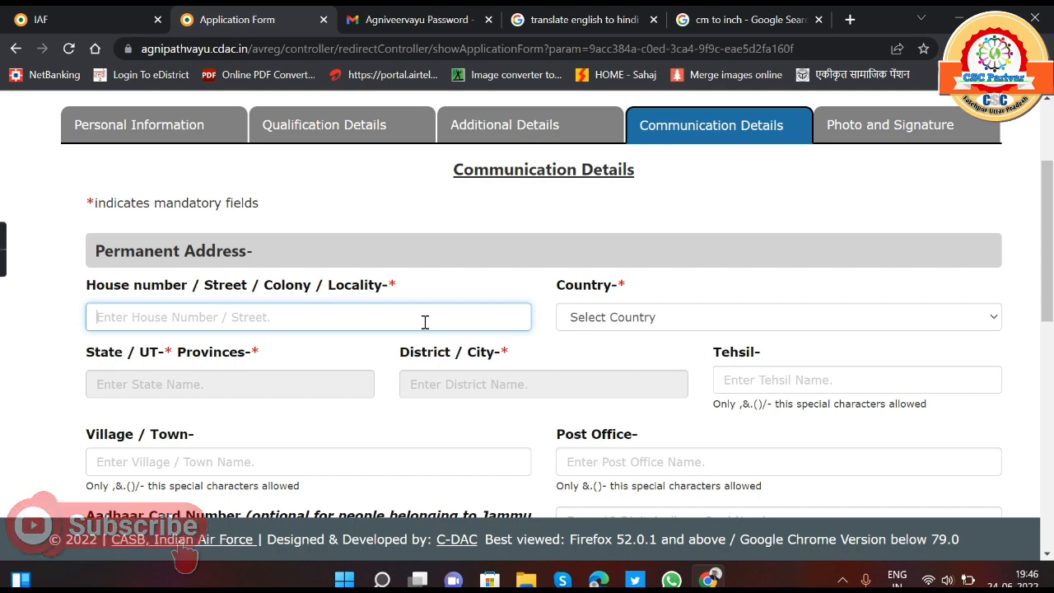
scroll(425, 321, "down", 1)
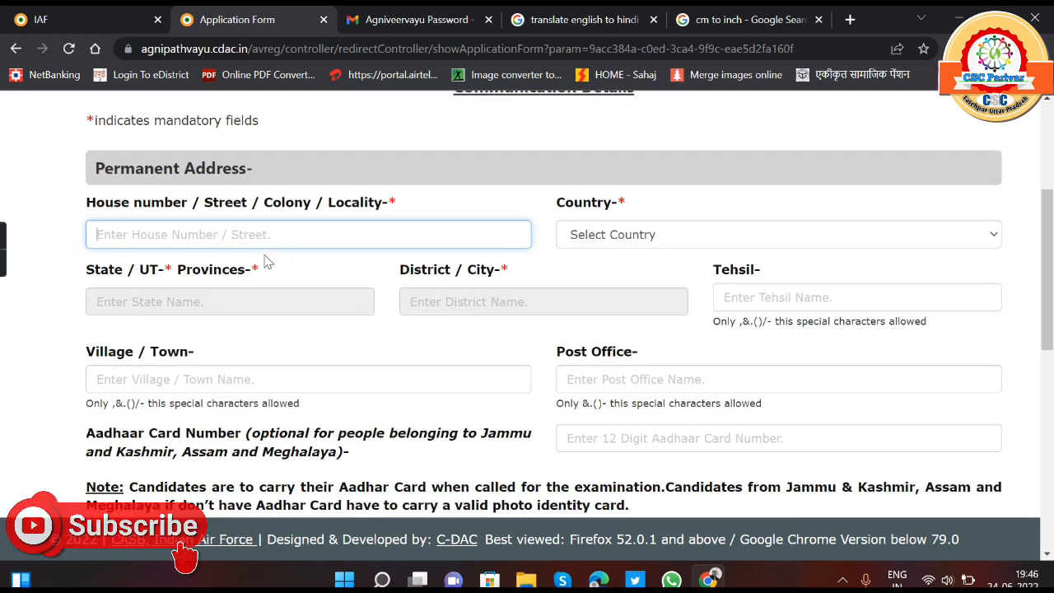
left_click(677, 240)
left_click(650, 274)
left_click(250, 298)
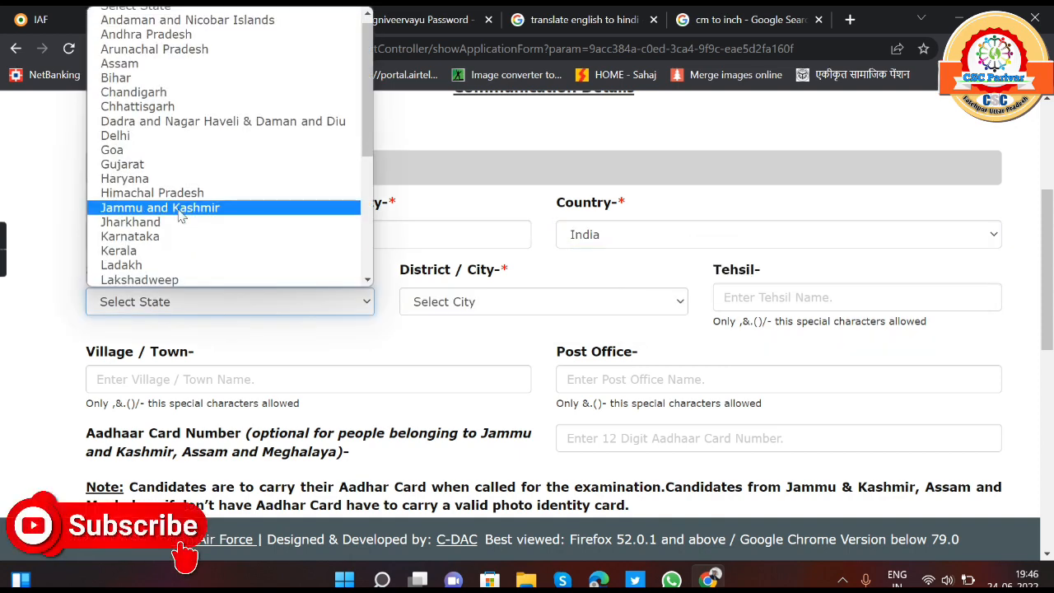
scroll(188, 264, "down", 3)
left_click(188, 264)
left_click(475, 302)
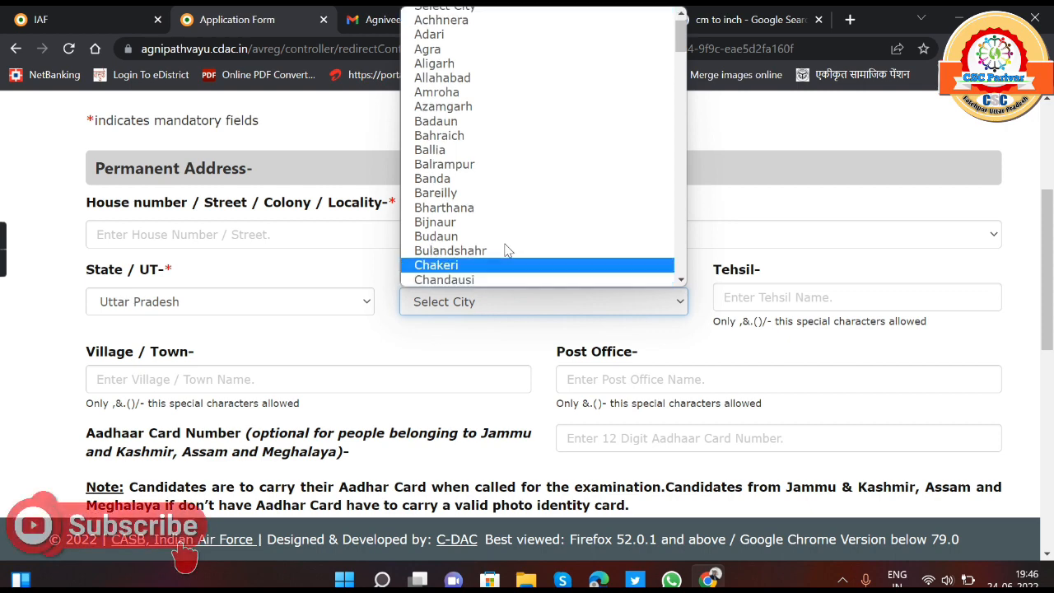
left_click(801, 253)
- Examine the remaining address fields: village, post office, Aadhaar number, pin code, the same-address option and the communication address section
scroll(590, 380, "down", 1)
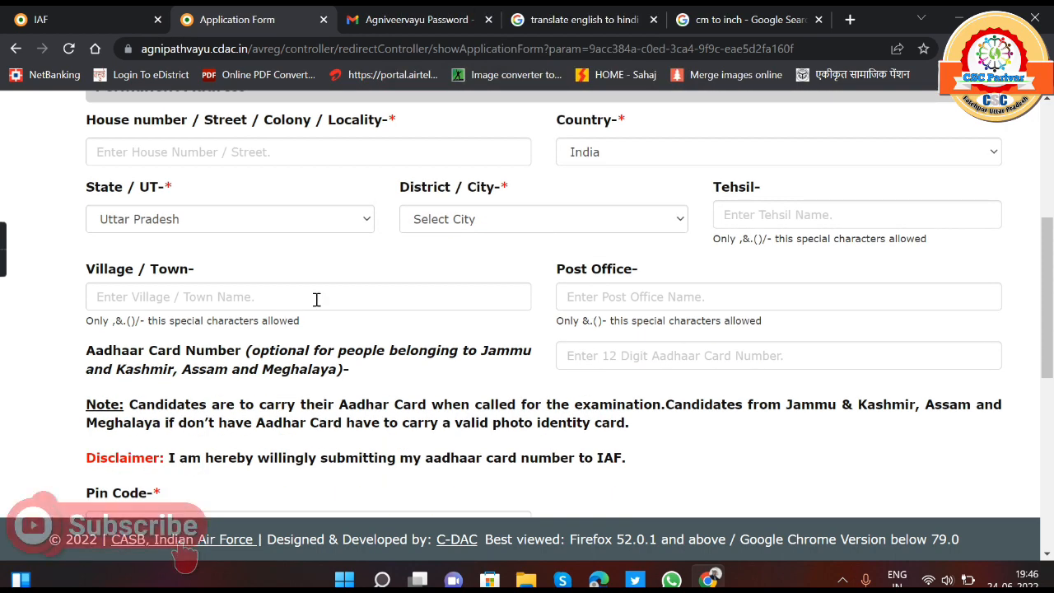
left_click(619, 297)
left_click(661, 351)
scroll(451, 379, "down", 2)
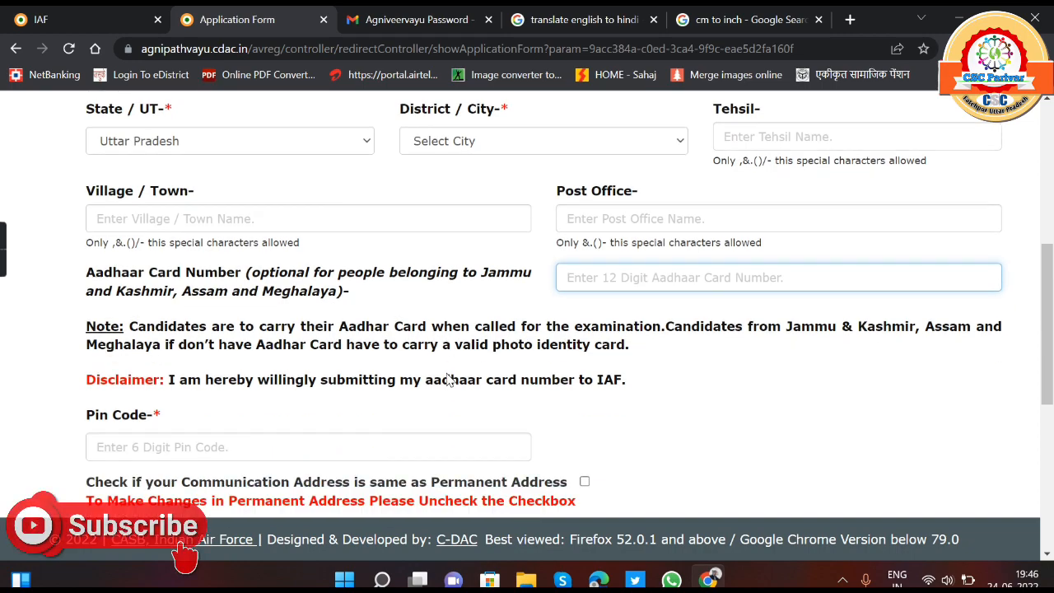
left_click(283, 364)
scroll(283, 367, "down", 1)
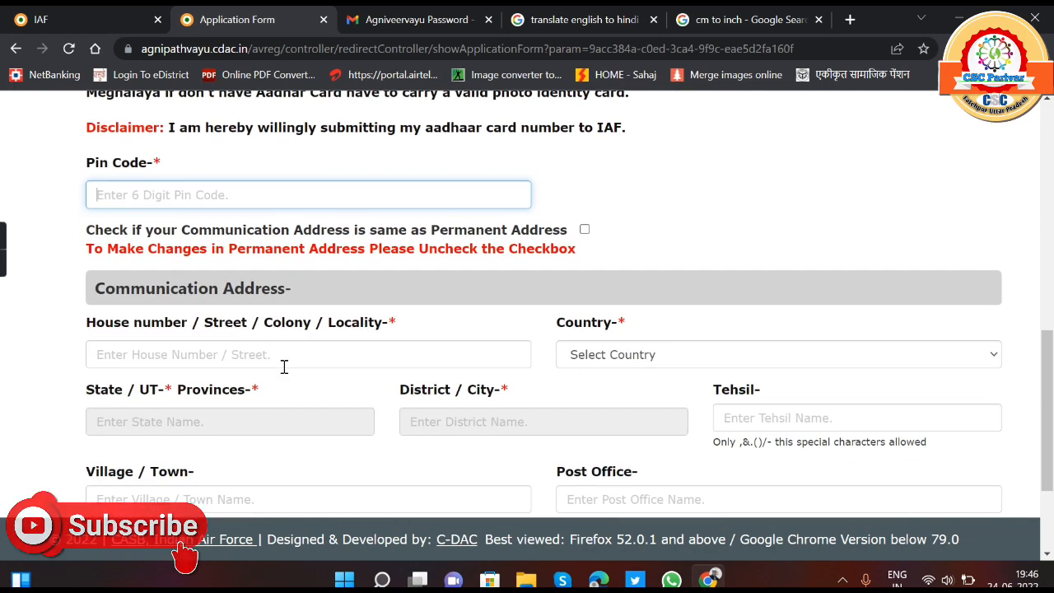
scroll(283, 368, "up", 4)
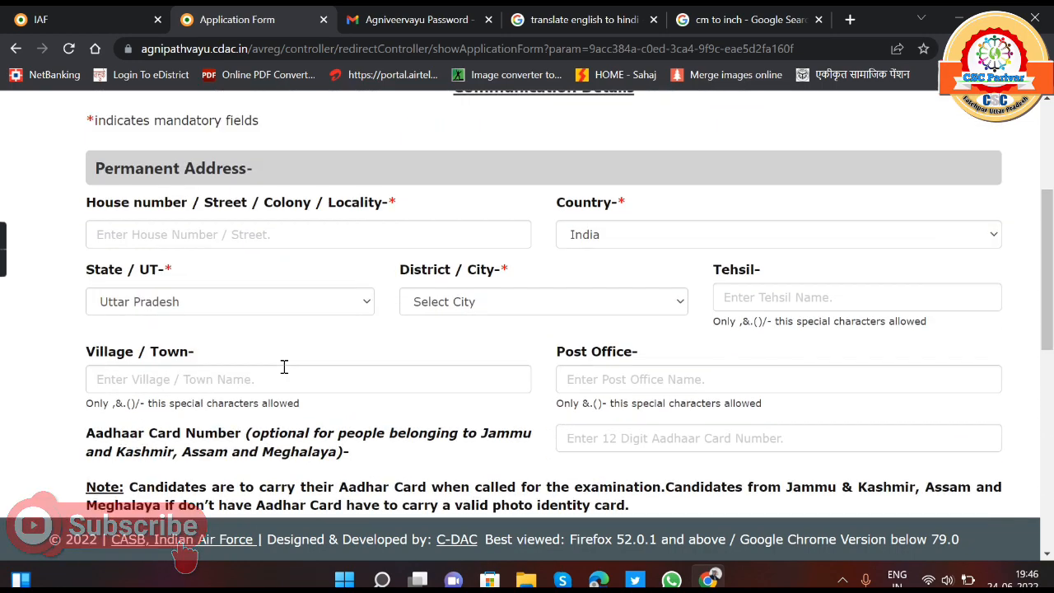
left_click(285, 235)
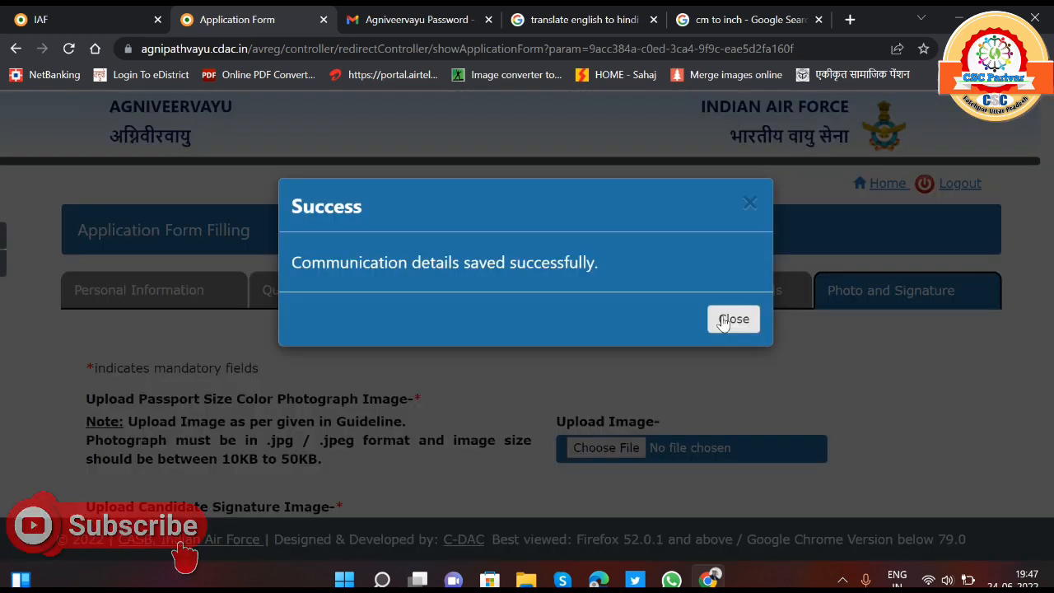
- Dismiss the communication details message and examine the upload requirements for the photograph, signature and left thumb impression, plus the declaration
left_click(732, 320)
scroll(605, 374, "down", 1)
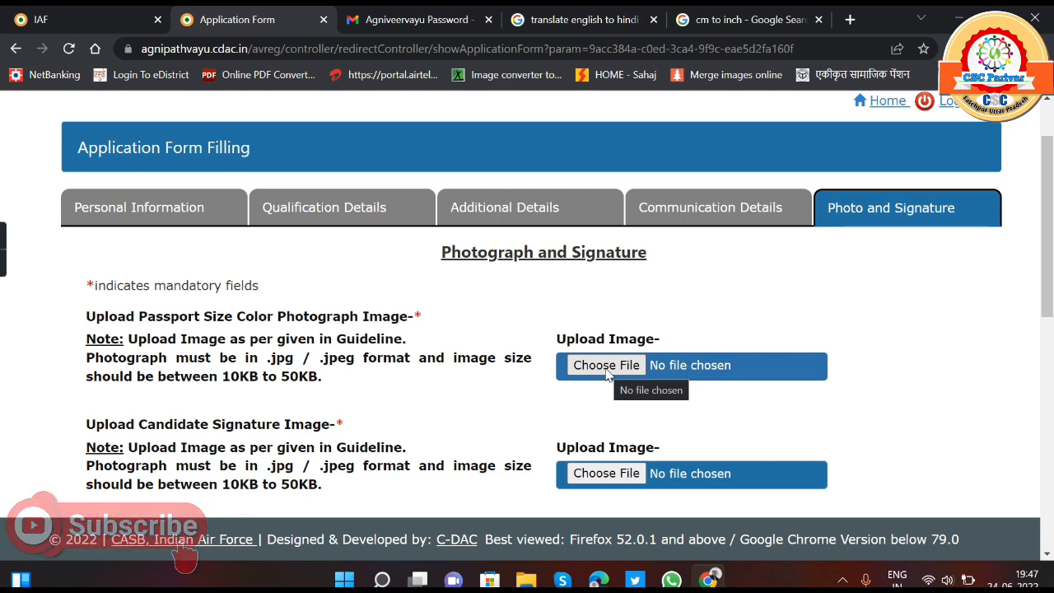
scroll(210, 416, "down", 1)
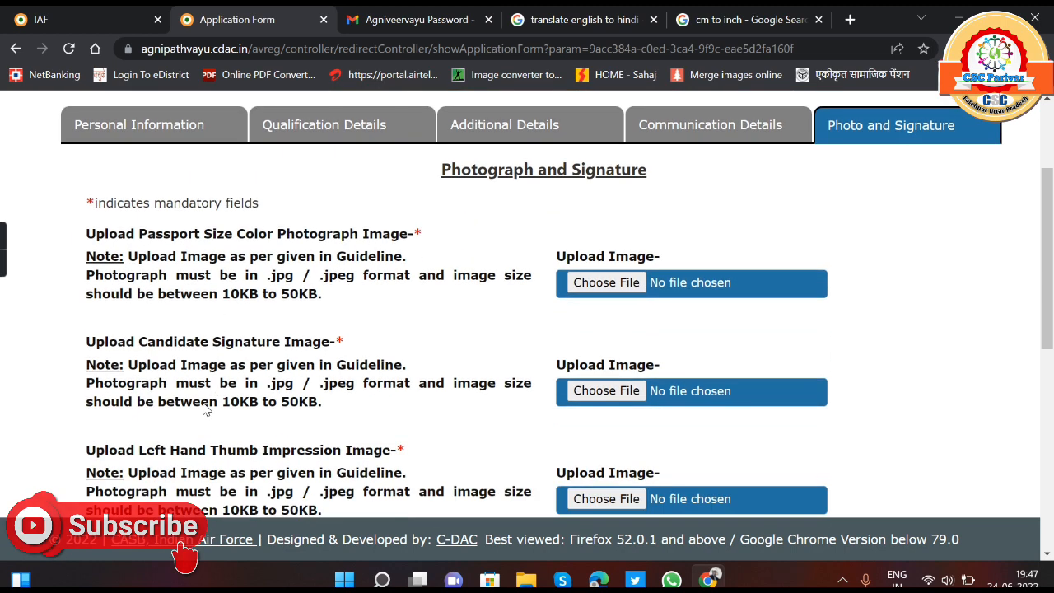
scroll(393, 348, "down", 1)
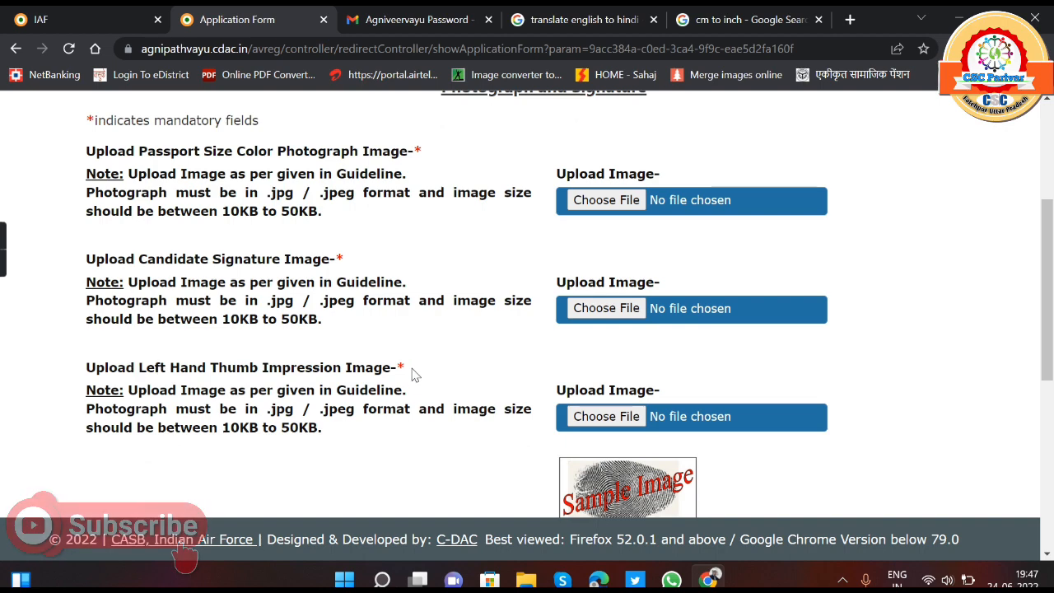
scroll(412, 374, "down", 2)
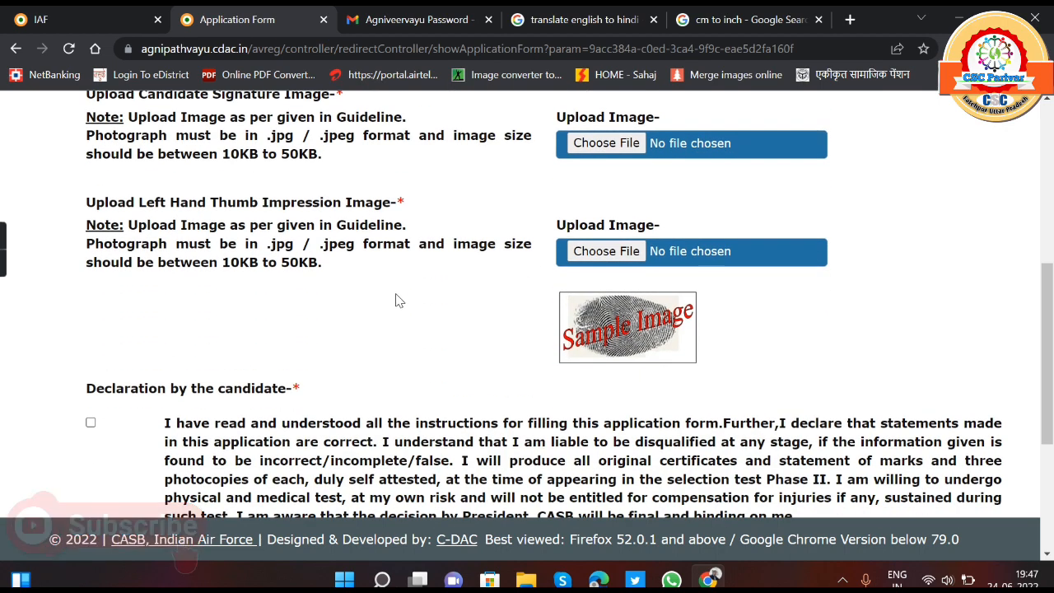
scroll(504, 341, "up", 1)
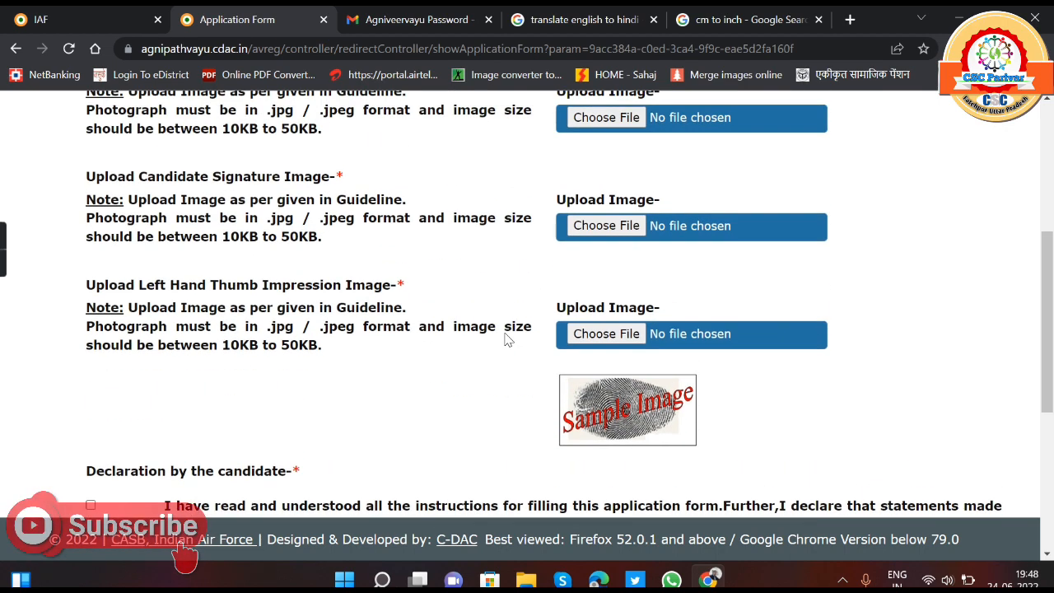
scroll(508, 340, "up", 2)
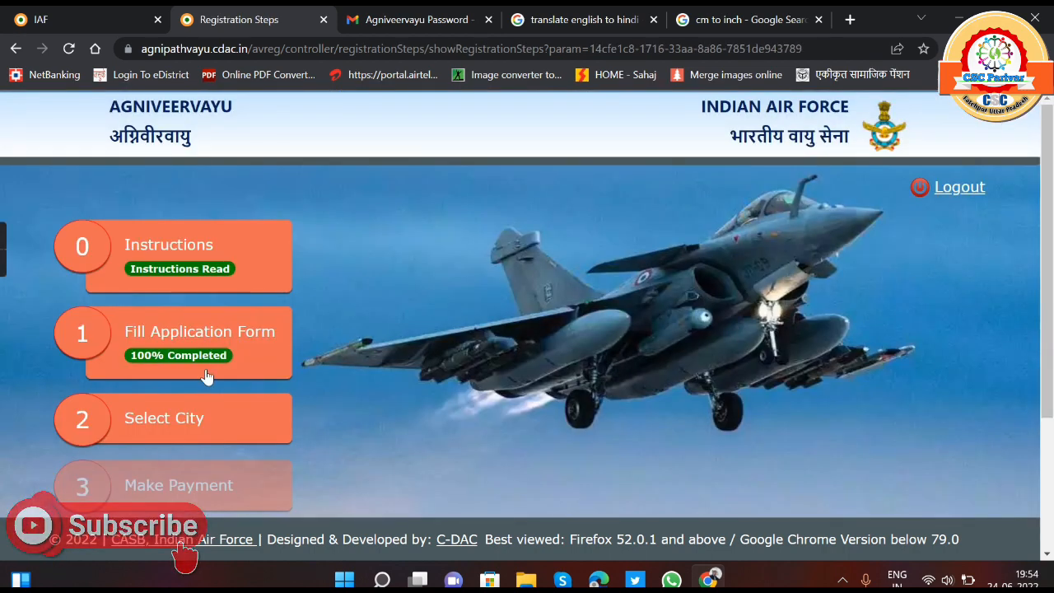
- Open the city selection stage and browse the exam cities offered for the five Phase-I preferences
left_click(167, 419)
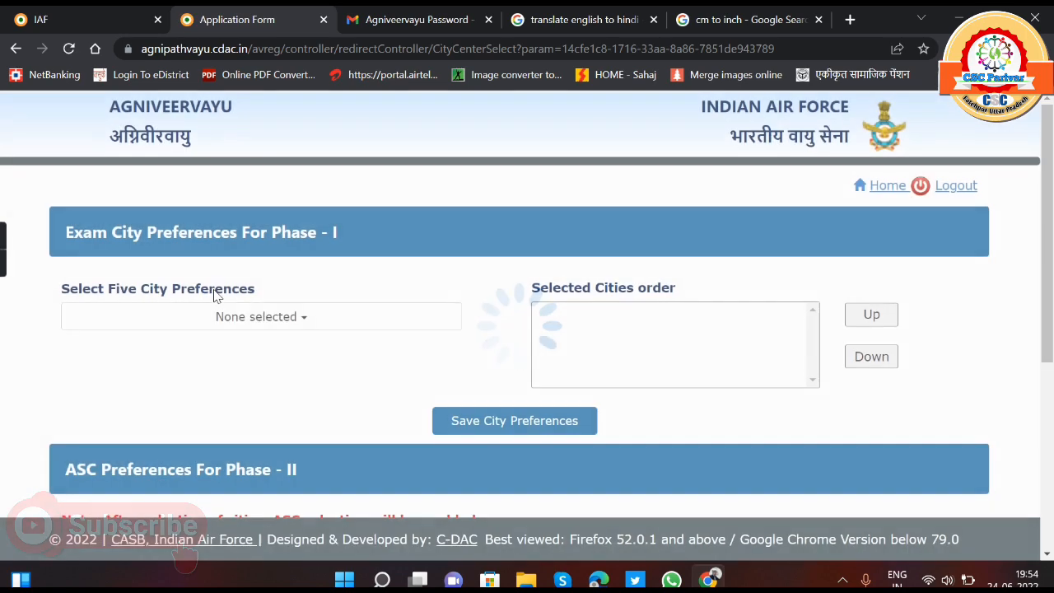
left_click(255, 325)
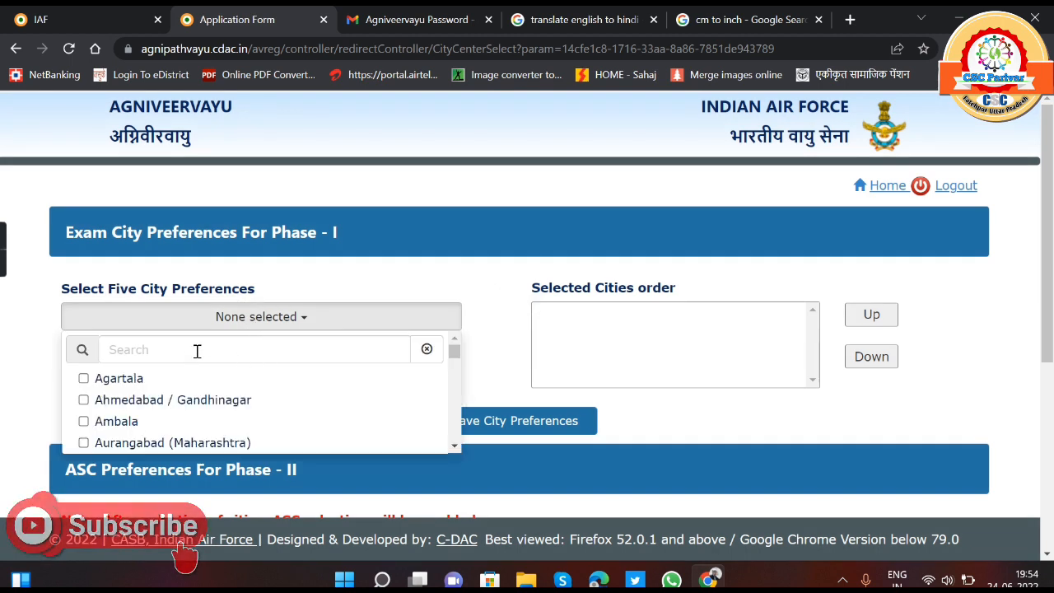
scroll(134, 382, "down", 1)
scroll(135, 387, "up", 1)
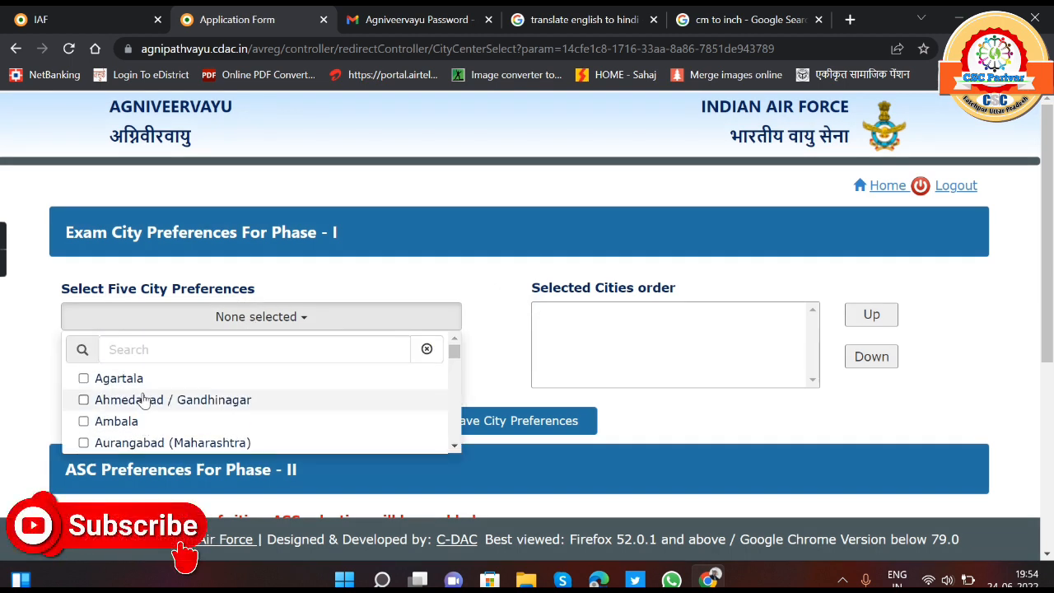
scroll(140, 400, "down", 5)
scroll(198, 379, "up", 5)
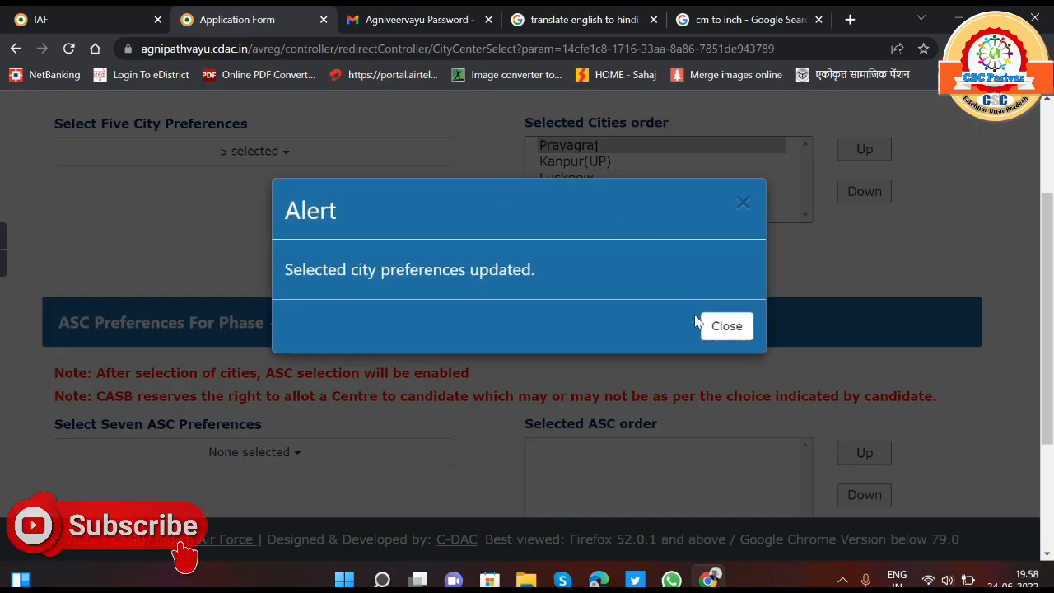
- Close the city preferences alert and select all seven ASC preferences for Phase-II, including 3 ASC, Kanpur and 1 ASC, Ambala
left_click(716, 325)
scroll(528, 298, "down", 1)
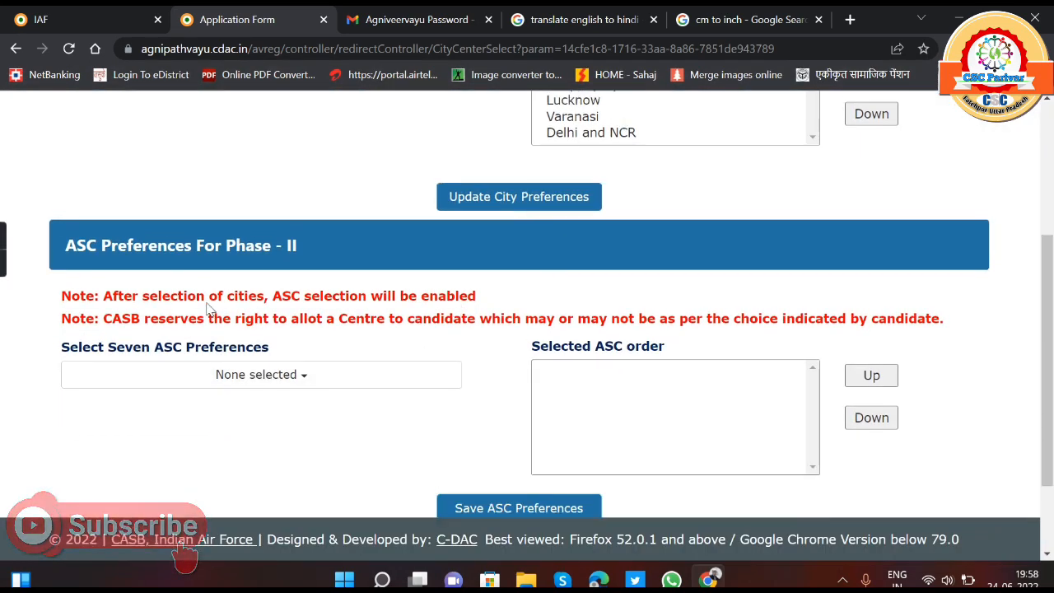
scroll(205, 305, "up", 3)
scroll(195, 362, "down", 3)
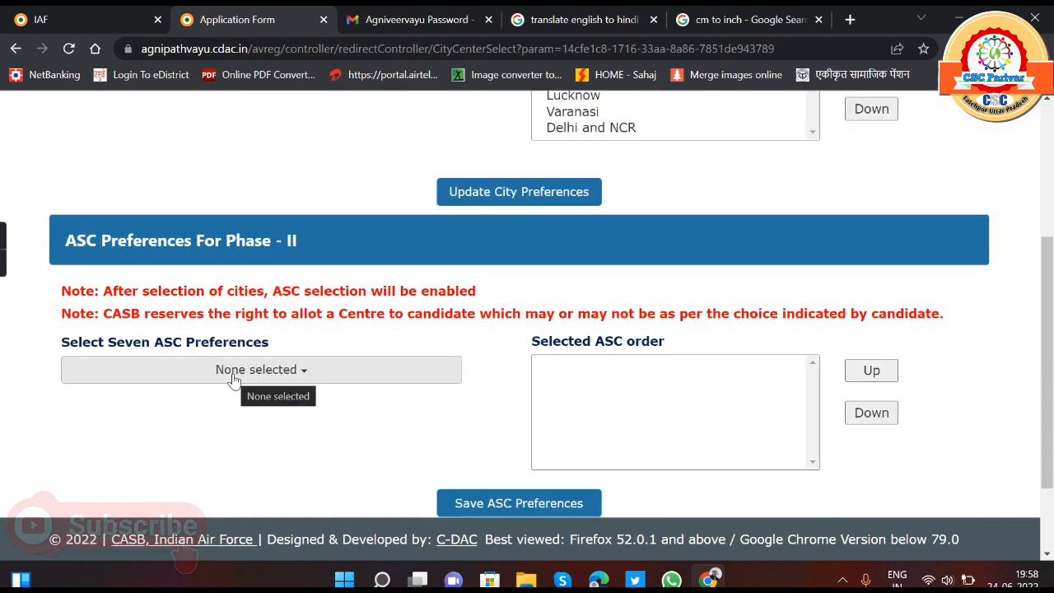
left_click(234, 378)
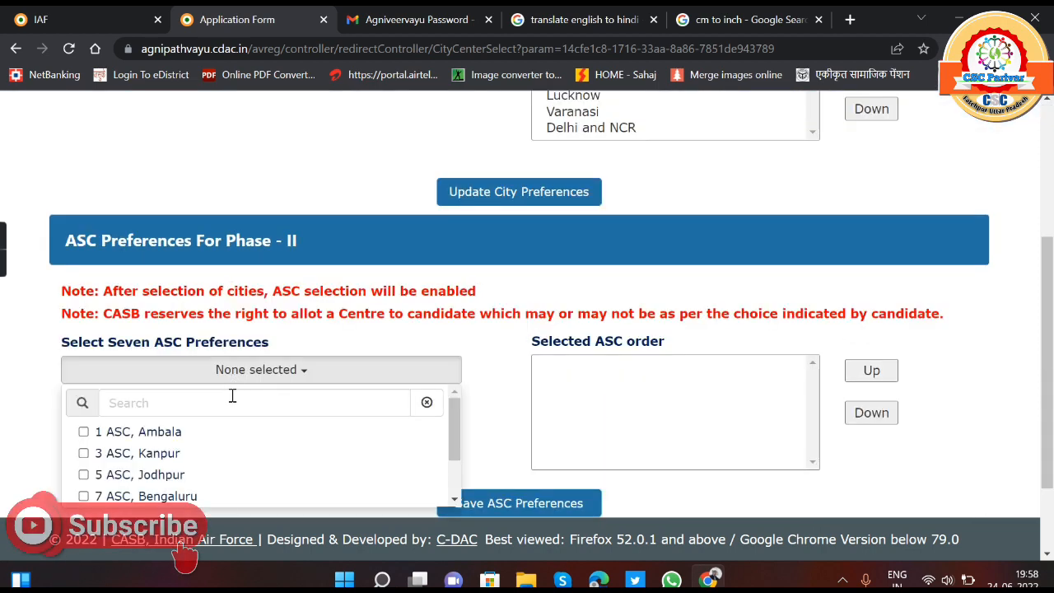
left_click(160, 454)
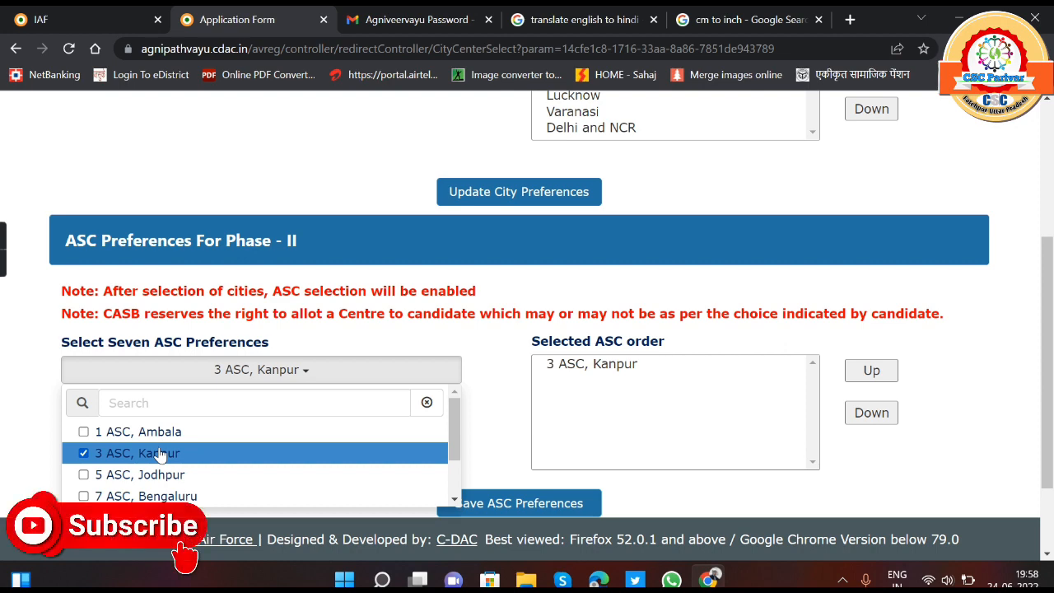
left_click(84, 433)
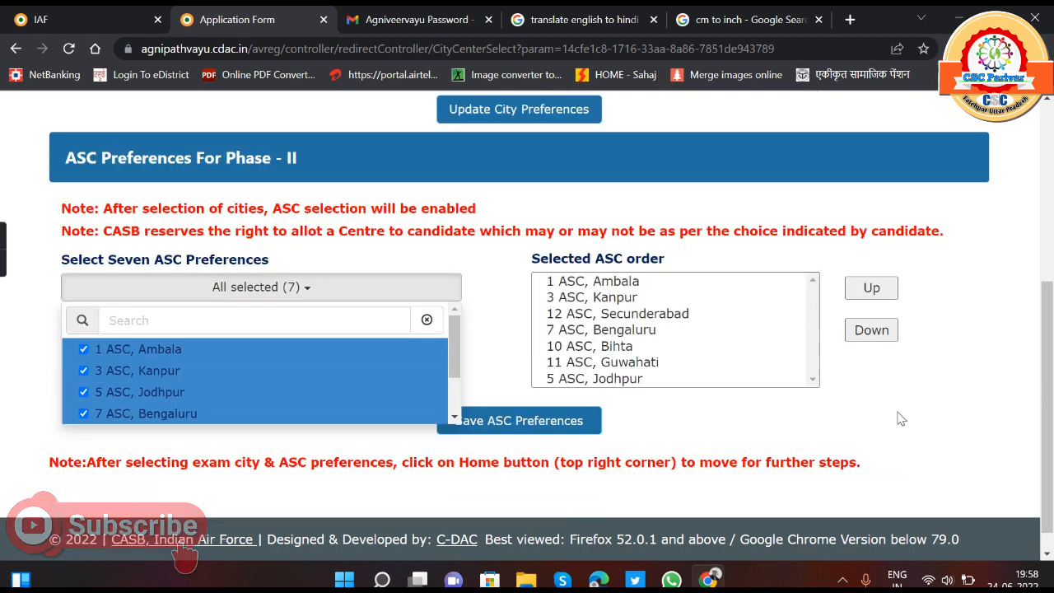
left_click(543, 422)
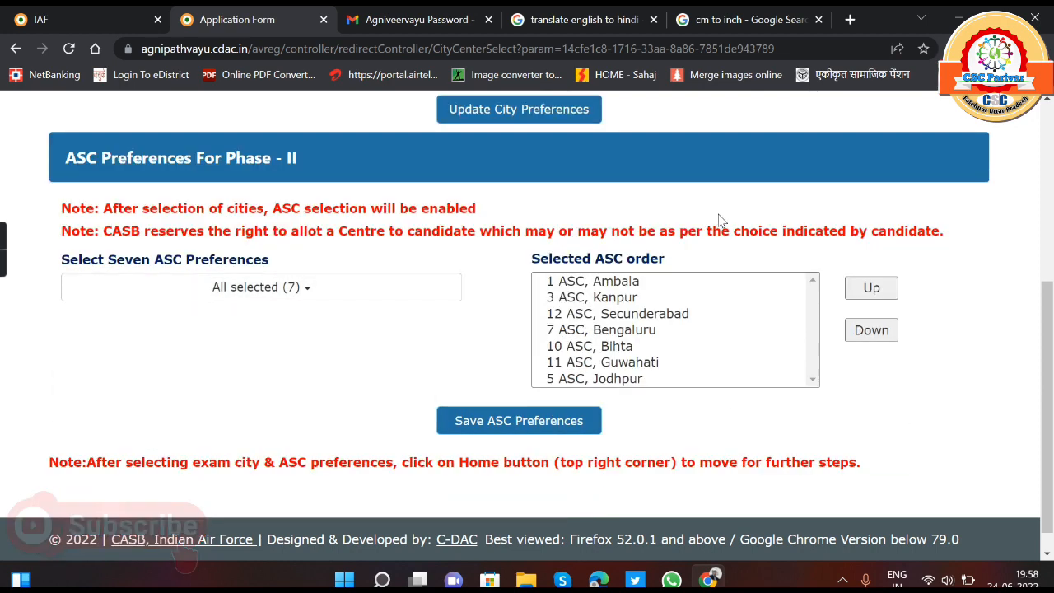
- Move 7 ASC, Bengaluru to first place in the selected ASC order
left_click(623, 302)
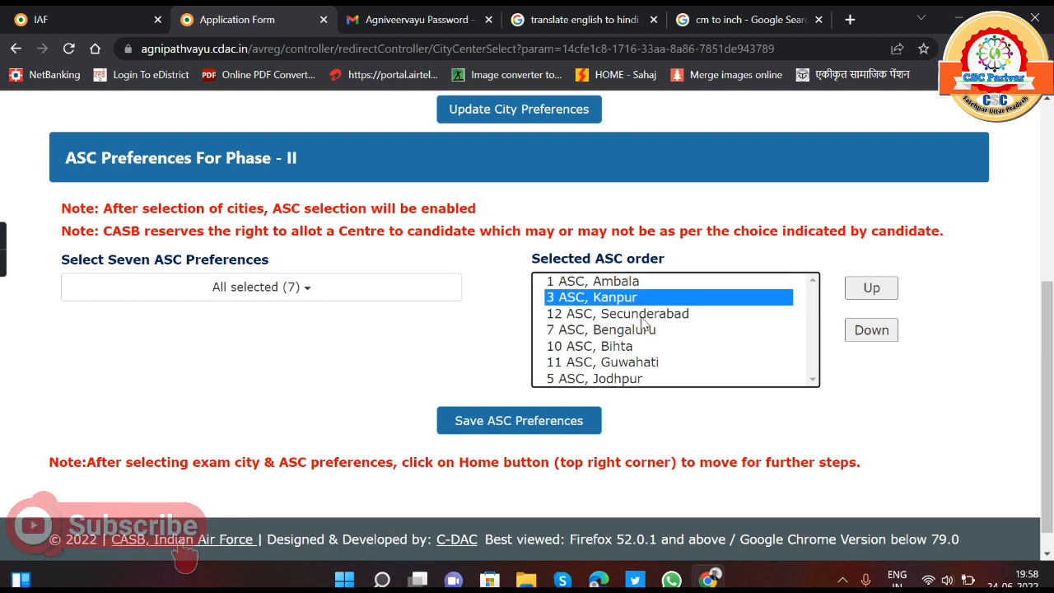
left_click(645, 331)
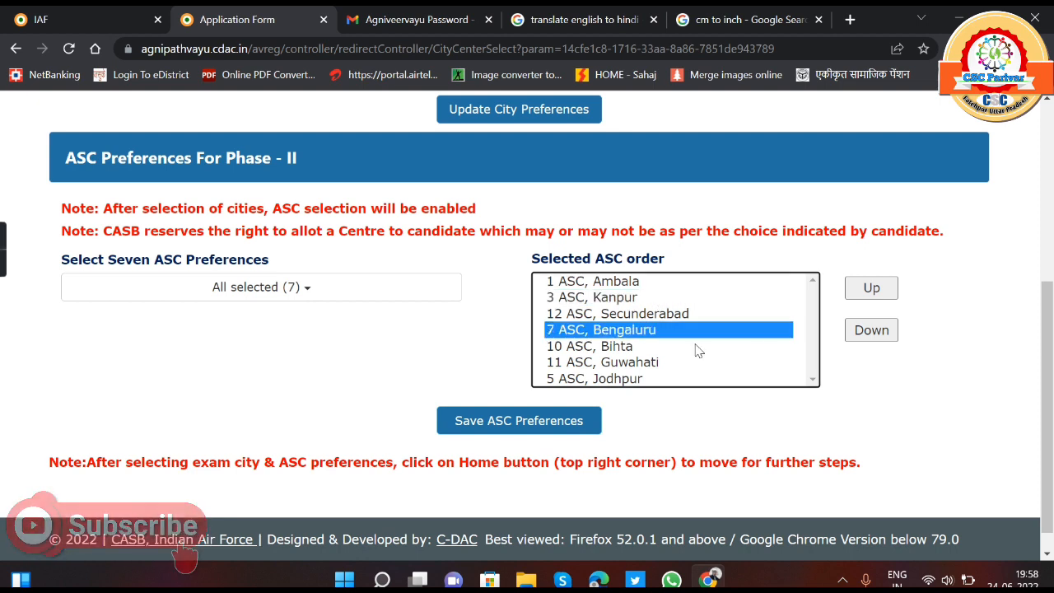
left_click(860, 288)
left_click(860, 288)
left_click(860, 288)
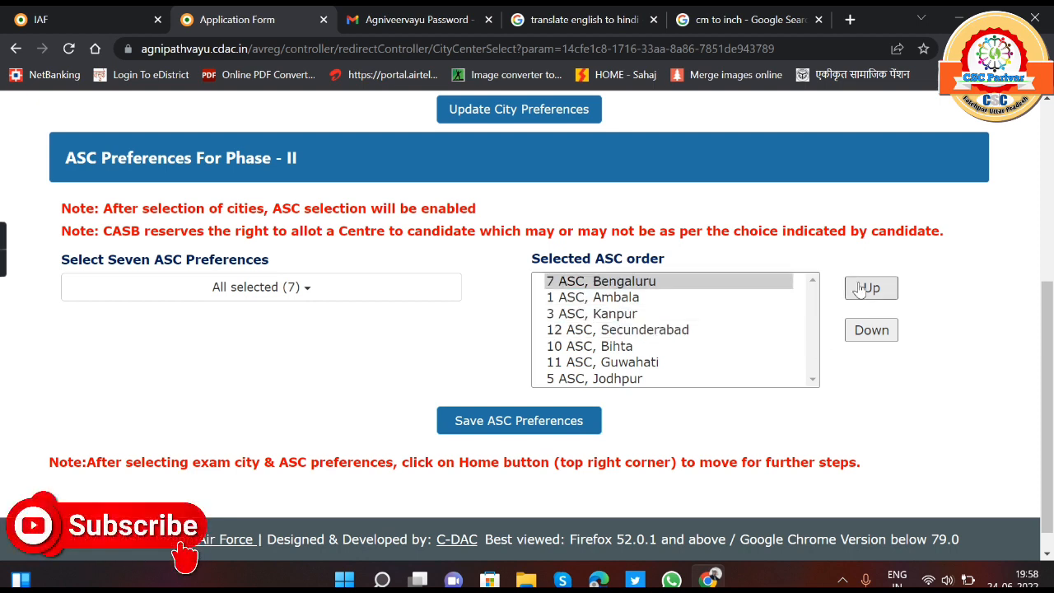
- Move 11 ASC, Guwahati up to third place in the selected ASC order, directly below 1 ASC, Ambala
left_click(650, 362)
left_click(862, 290)
left_click(862, 292)
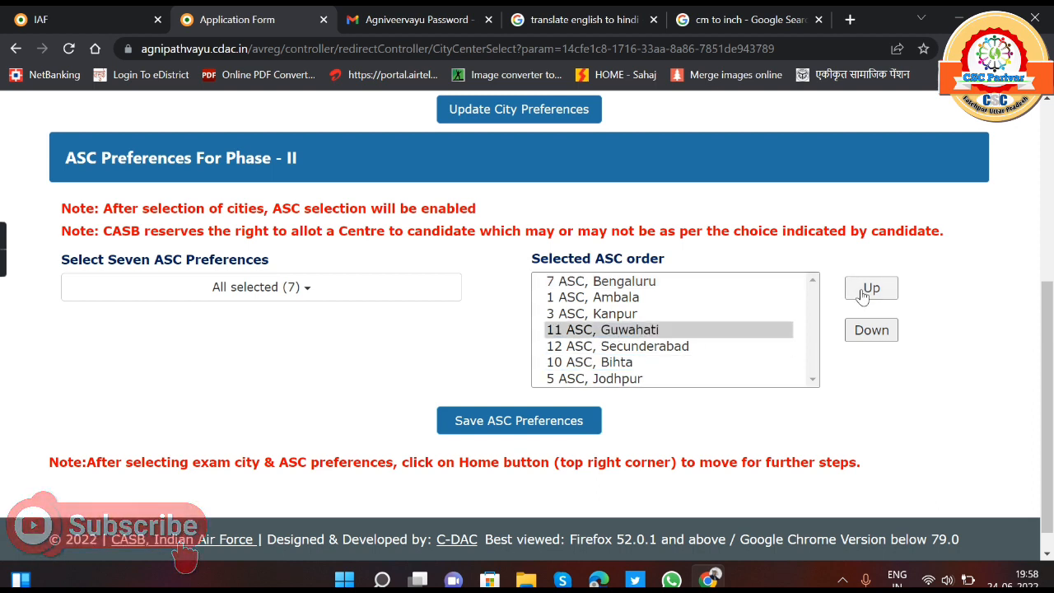
left_click(862, 289)
left_click(862, 289)
left_click(872, 327)
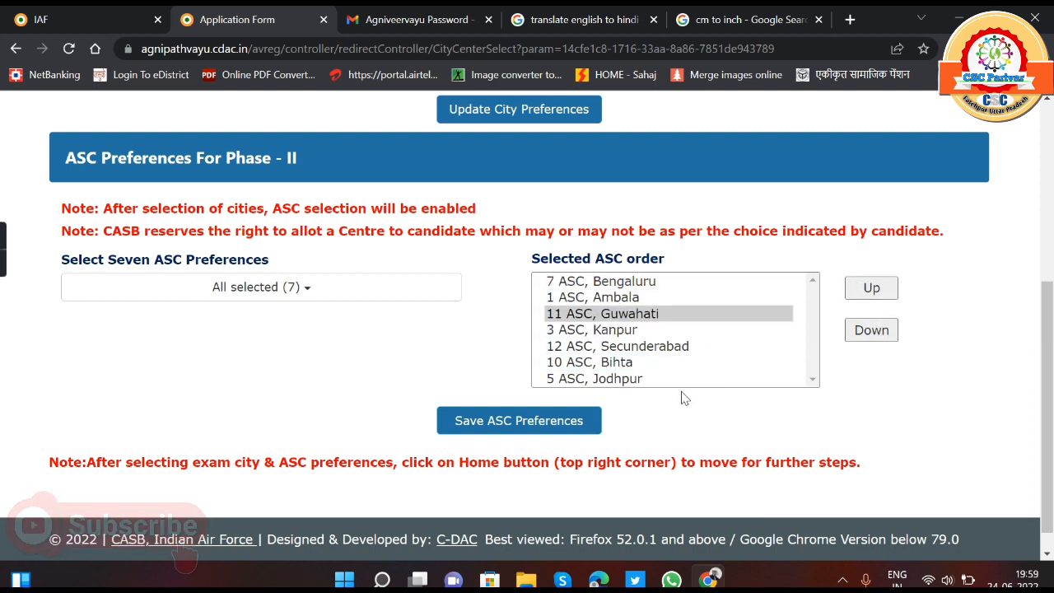
- Move 5 ASC, Jodhpur from the end to first place in the selected ASC order
left_click(644, 383)
left_click(871, 288)
left_click(871, 288)
left_click(871, 288)
left_click(871, 288)
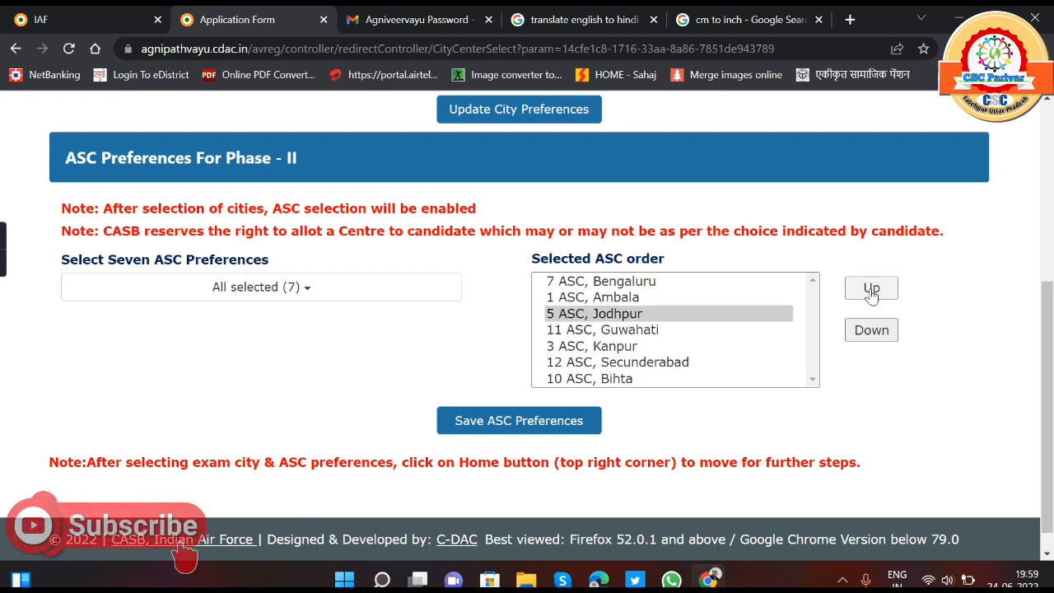
left_click(871, 288)
left_click(871, 288)
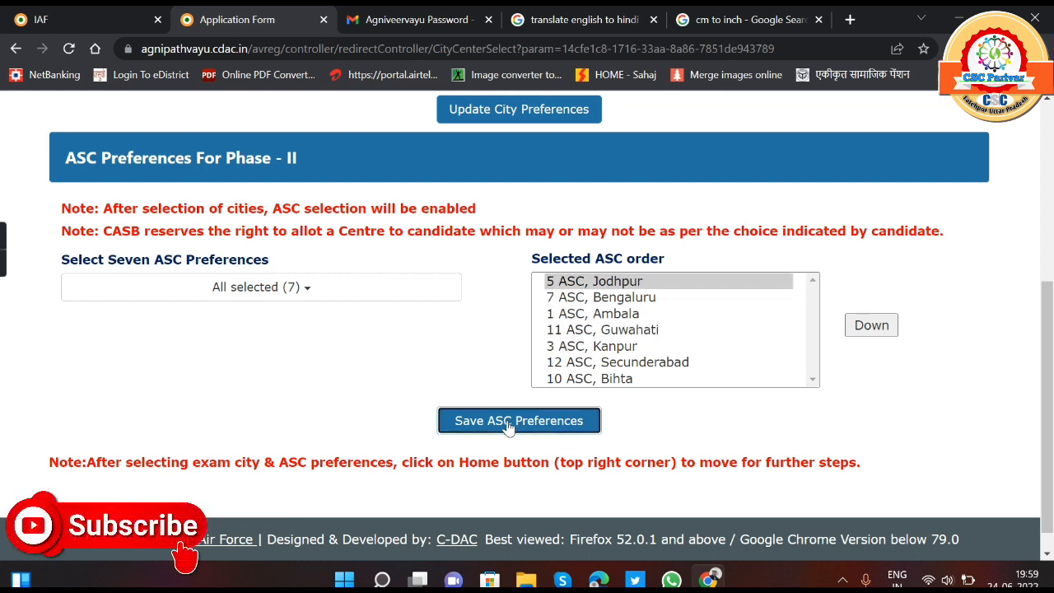
- Save the Phase-II ASC preferences, close the alert and return to the Phase-I exam city preferences
left_click(509, 423)
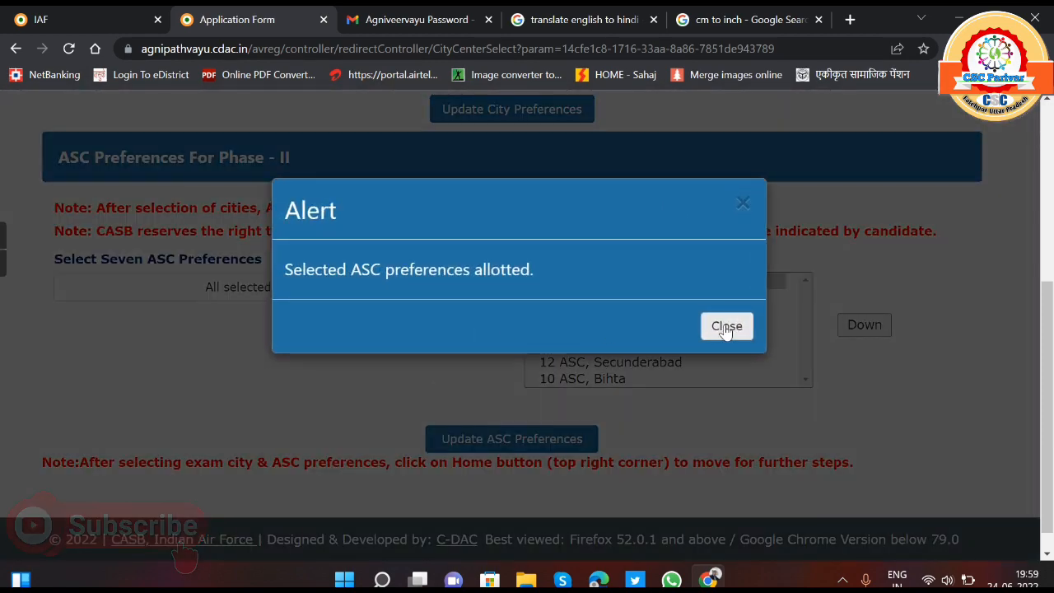
left_click(726, 327)
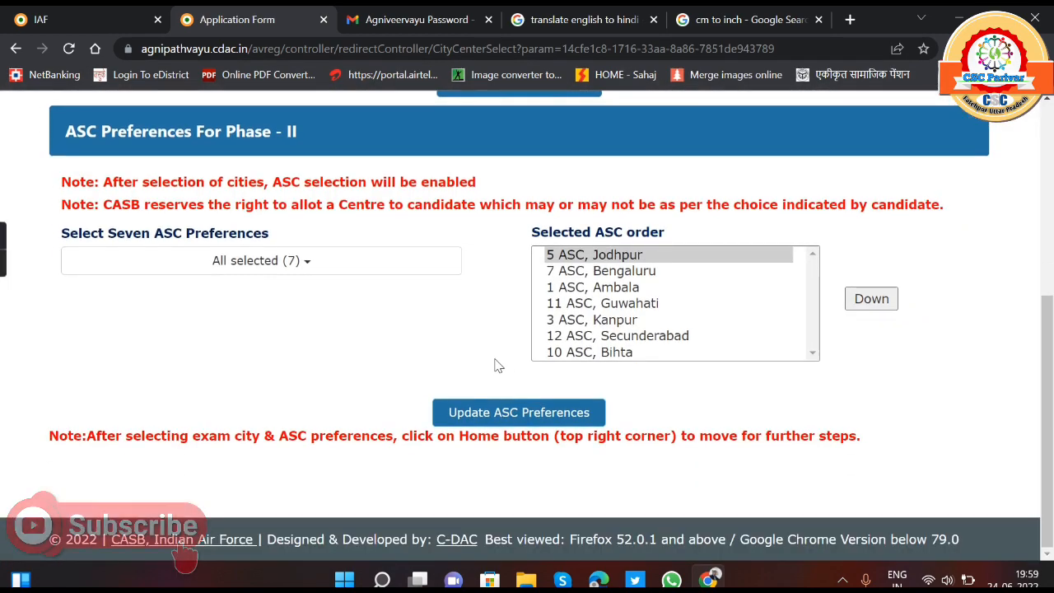
scroll(702, 327, "up", 5)
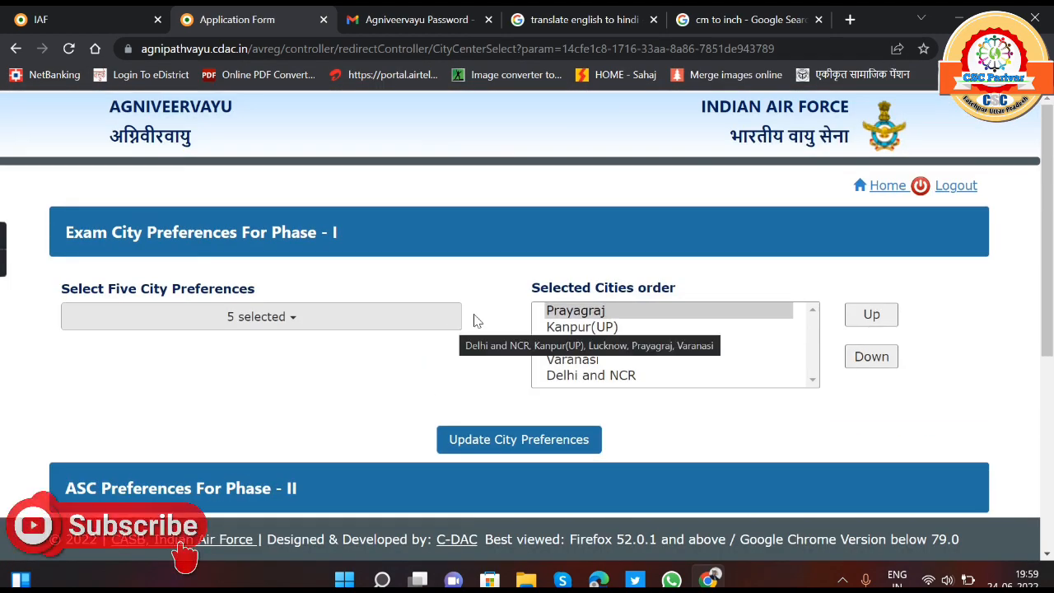
- Return to the registration steps overview and open the Make Payment step
left_click(888, 186)
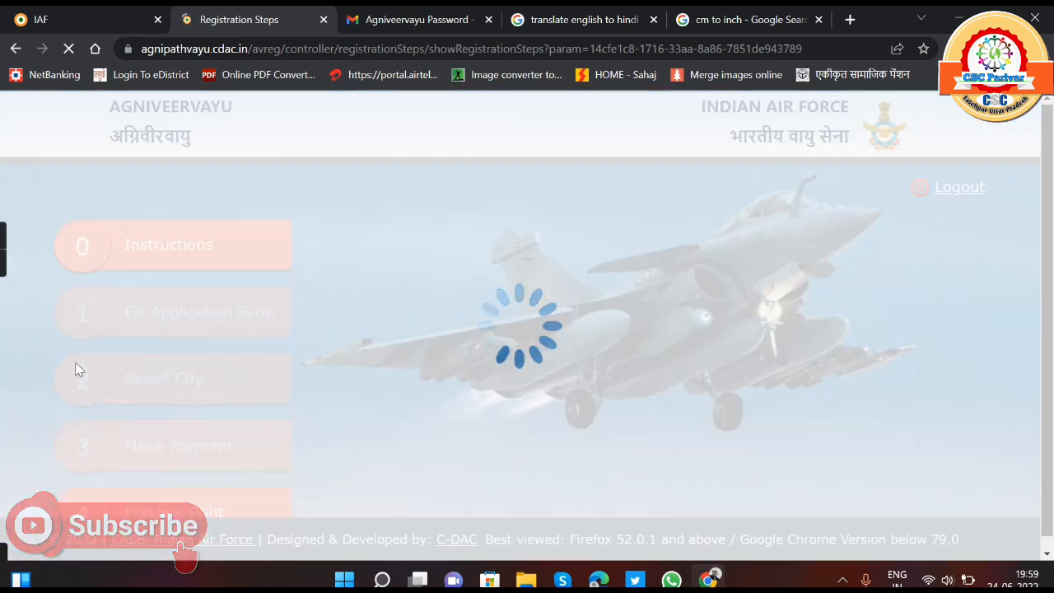
scroll(149, 376, "down", 1)
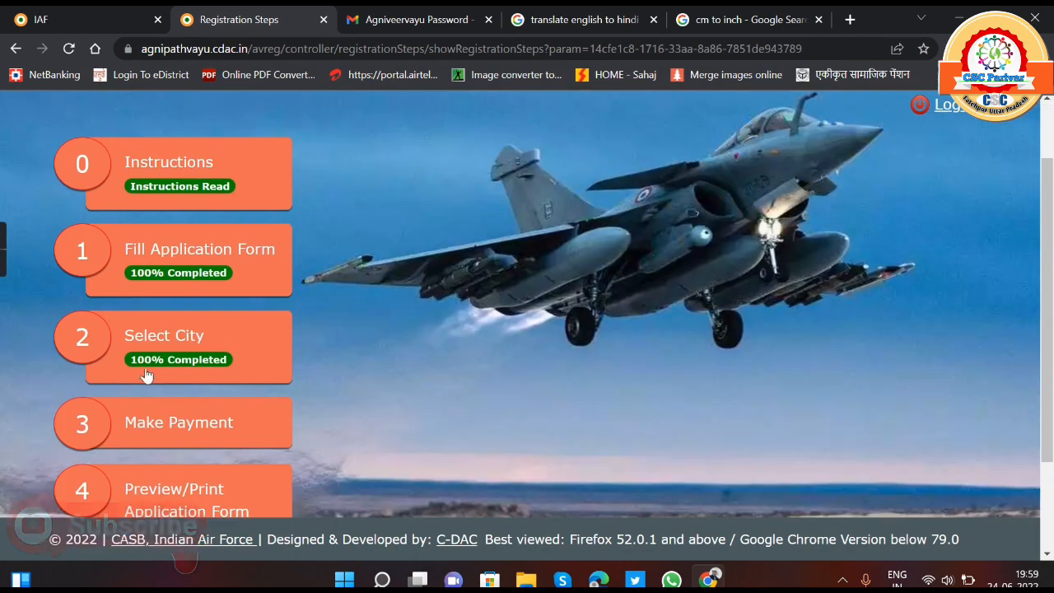
scroll(177, 371, "down", 2)
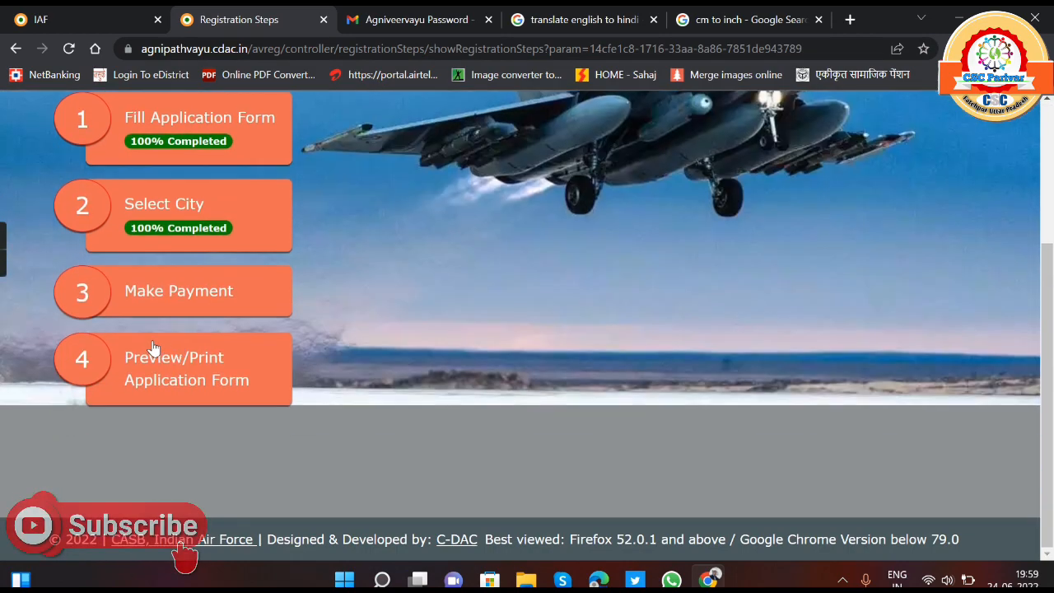
left_click(190, 297)
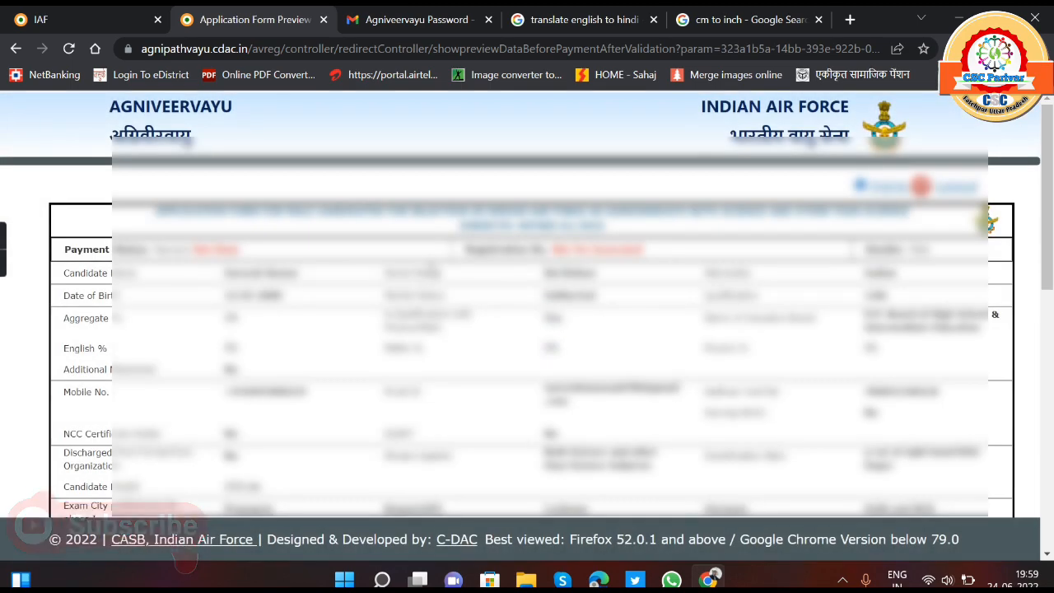
- Review the application form preview and accept the declaration that the information provided is true
scroll(185, 556, "down", 1)
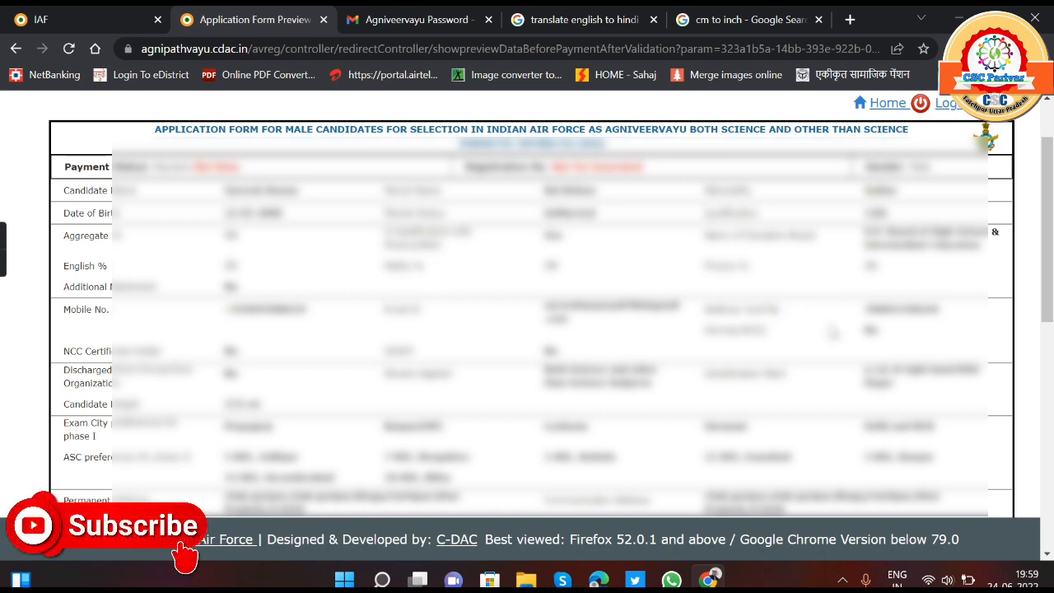
scroll(185, 556, "down", 2)
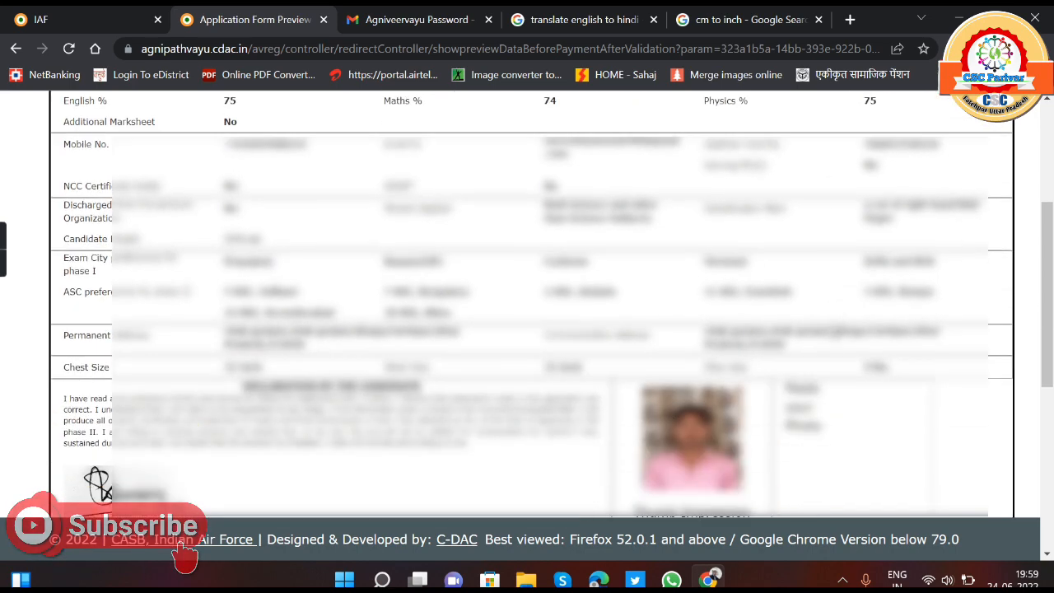
scroll(312, 357, "down", 5)
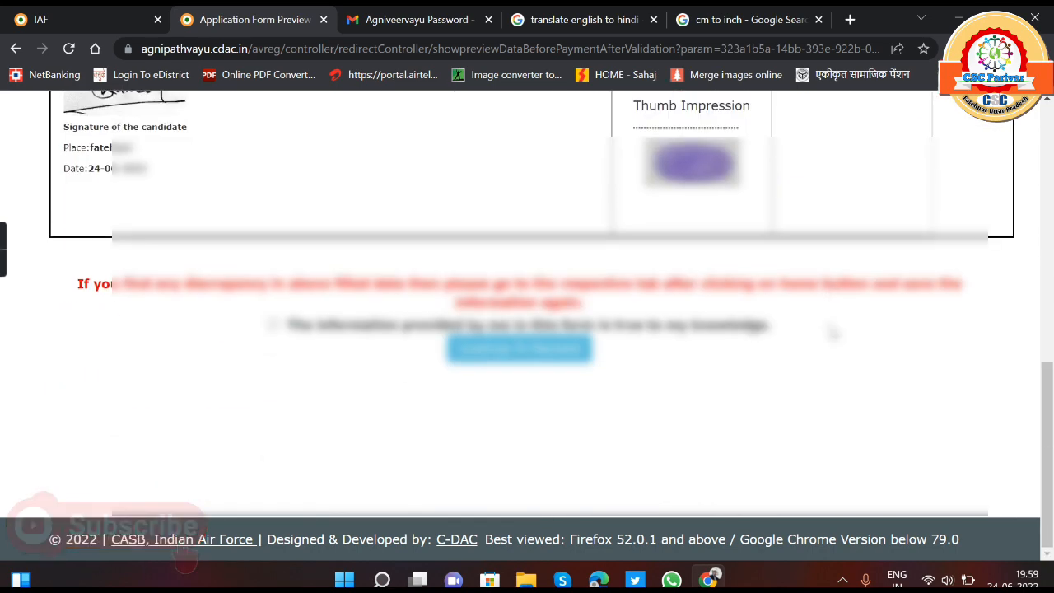
left_click(273, 325)
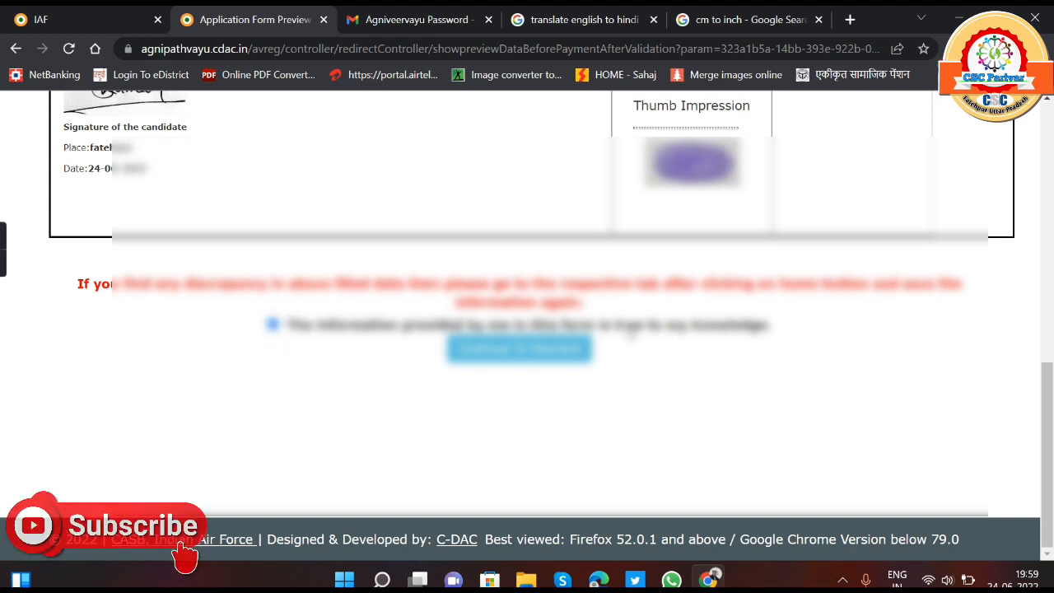